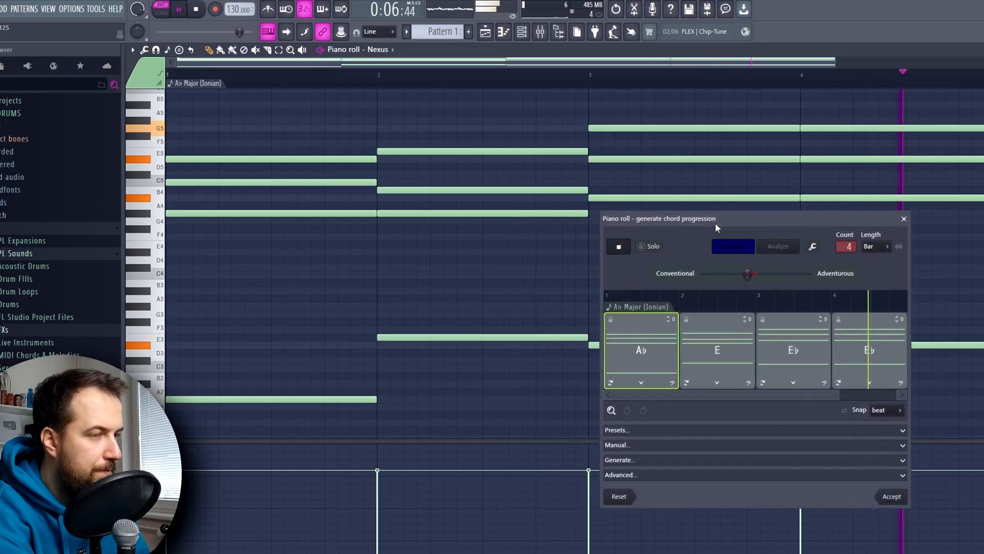
- Generate a new four-chord progression and listen to it
{"action": "key", "text": "space"}
{"action": "left_click", "coordinate": [589, 169]}
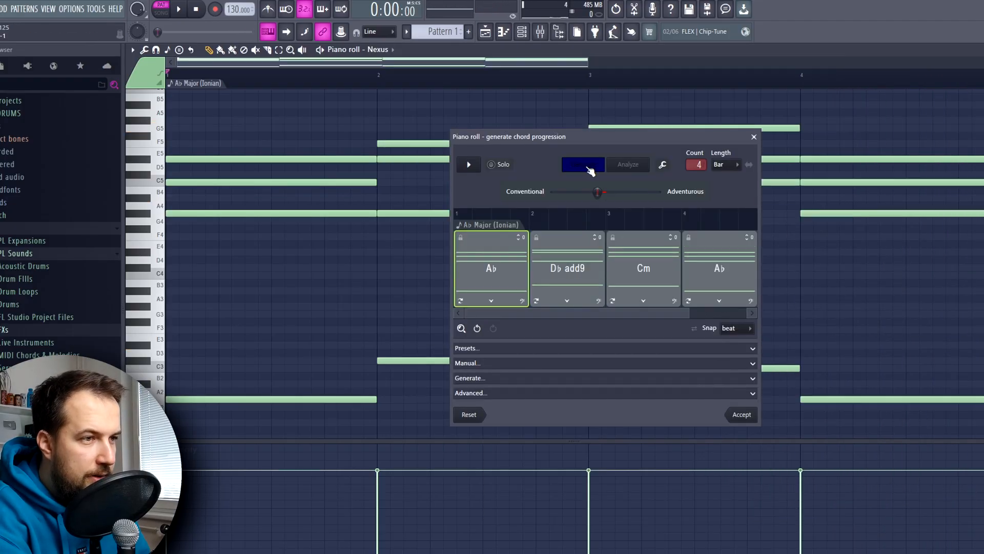
{"action": "key", "text": "space"}
{"action": "left_click_drag", "start_coordinate": [574, 136], "coordinate": [417, 186]}
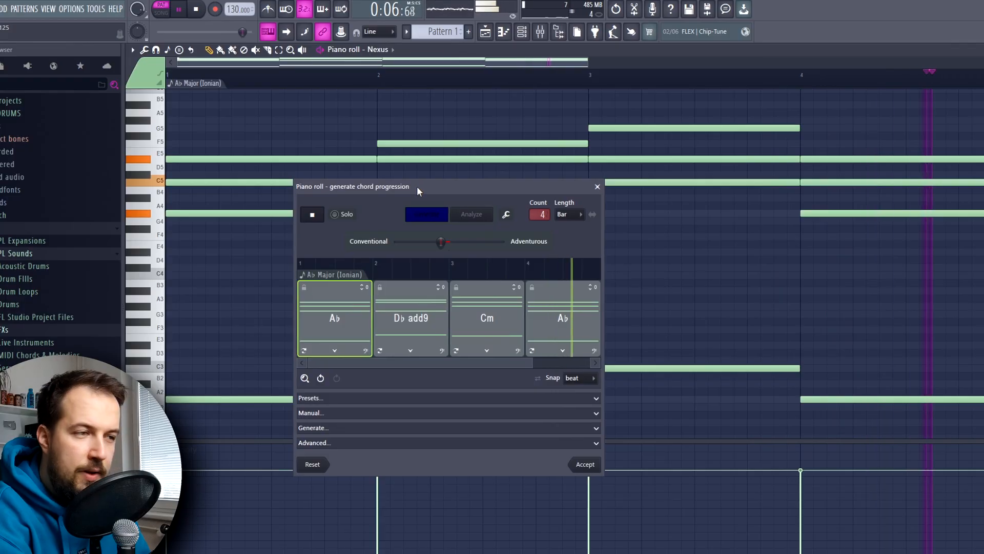
{"action": "key", "text": "space"}
- Replace the fourth chord of the progression with the alternative chord B♭m
{"action": "left_click", "coordinate": [560, 307]}
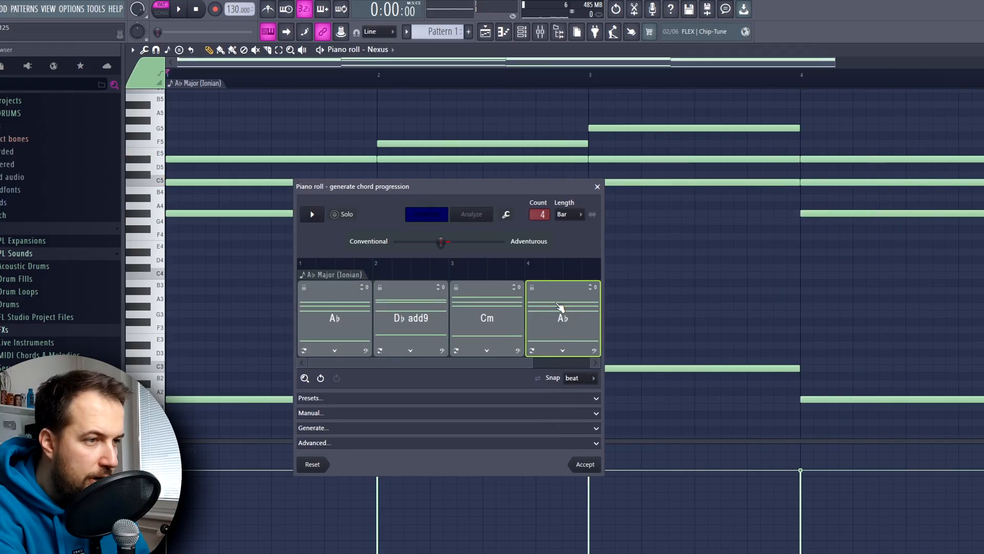
{"action": "left_click", "coordinate": [563, 350]}
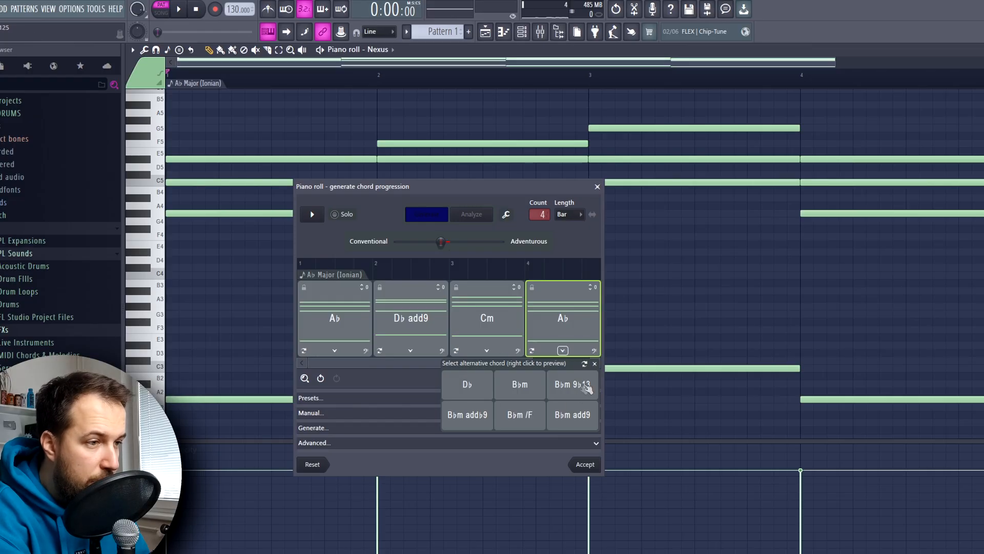
{"action": "left_click", "coordinate": [520, 385]}
- Preview the fourth chord on its own and play the whole progression
{"action": "right_click", "coordinate": [491, 315]}
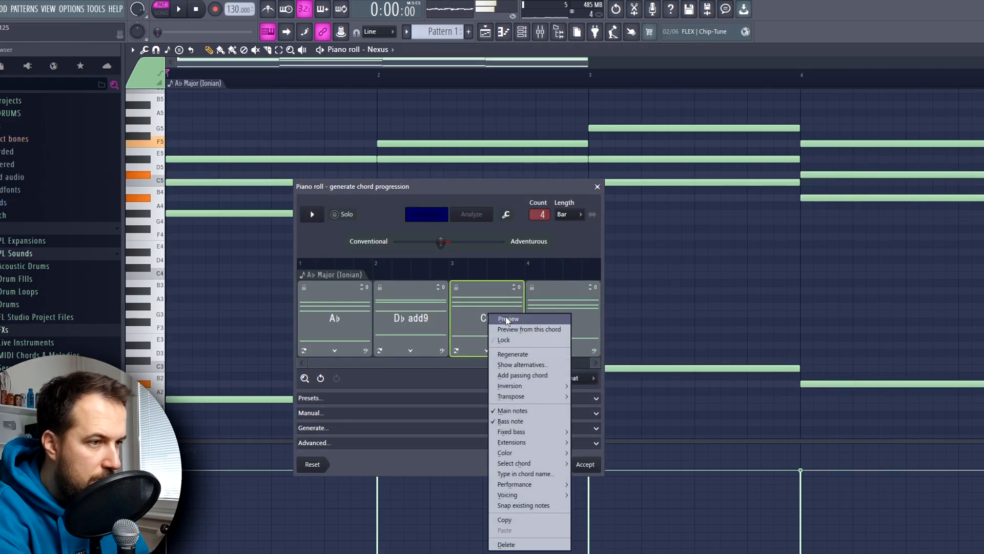
{"action": "left_click", "coordinate": [535, 316]}
{"action": "right_click", "coordinate": [534, 316]}
{"action": "left_click", "coordinate": [556, 318]}
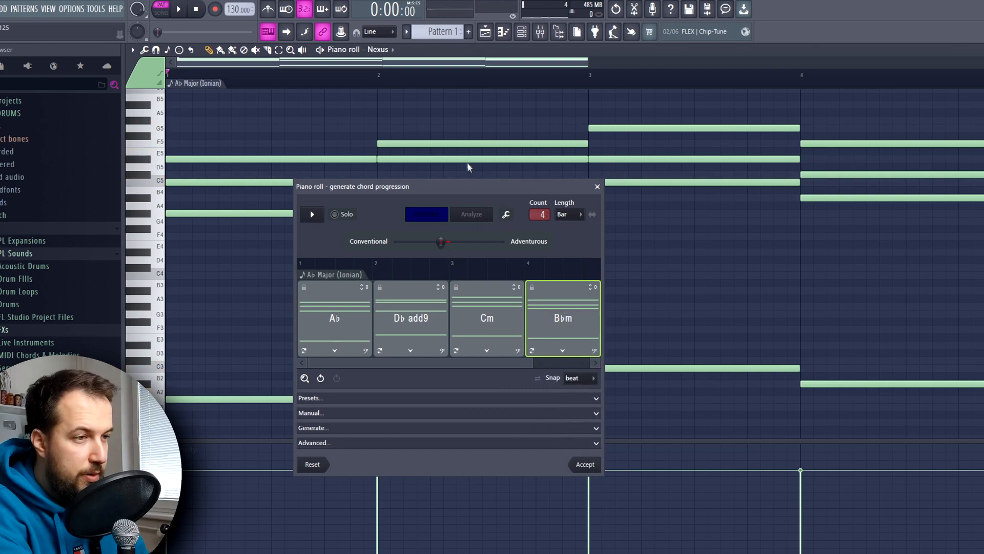
{"action": "key", "text": "space"}
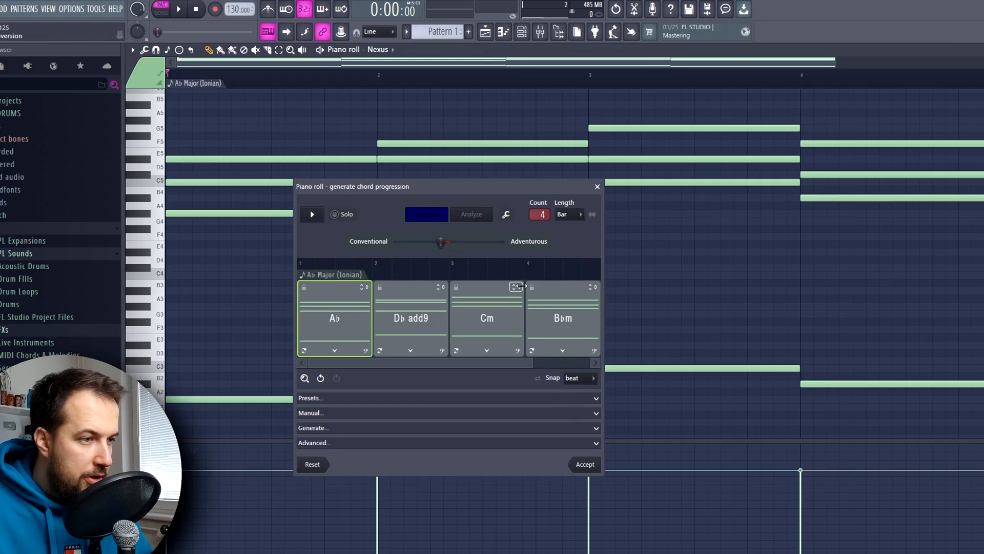
{"action": "left_click", "coordinate": [304, 288]}
{"action": "left_click", "coordinate": [304, 287]}
{"action": "left_click", "coordinate": [379, 286]}
{"action": "left_click", "coordinate": [458, 288]}
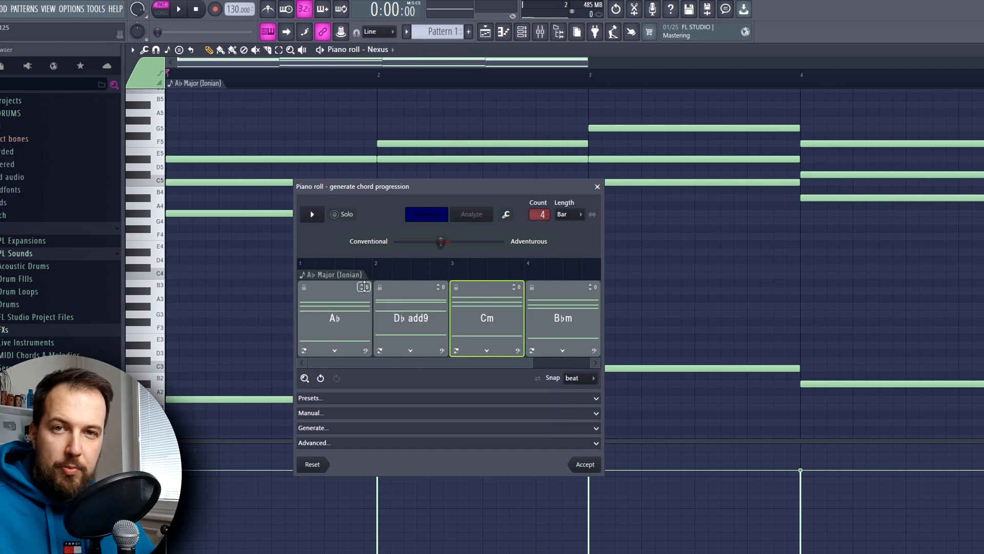
- Try inversions 1, 2 and 3 on the A♭ chord and return its inversion to 0
{"action": "left_click_drag", "start_coordinate": [332, 179], "coordinate": [443, 186]}
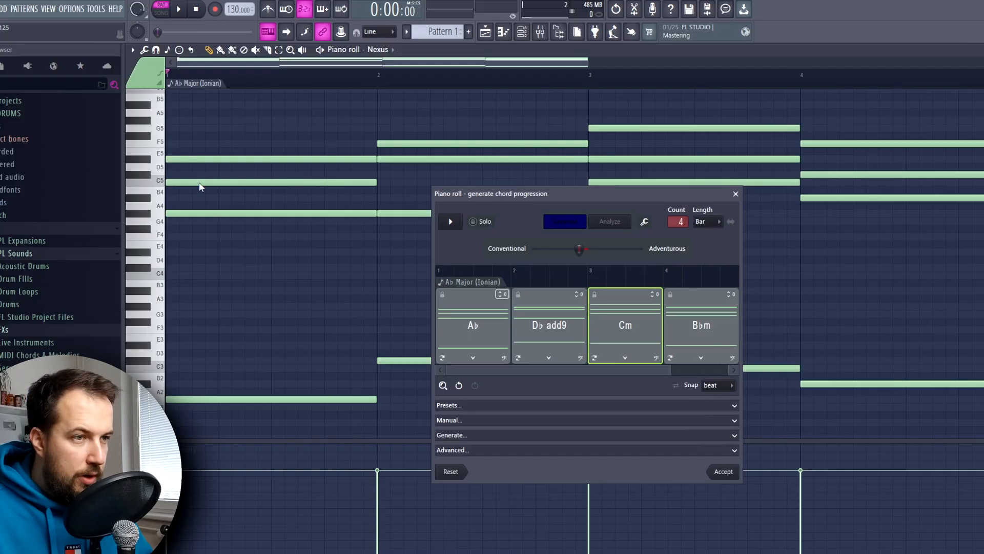
{"action": "left_click", "coordinate": [501, 295]}
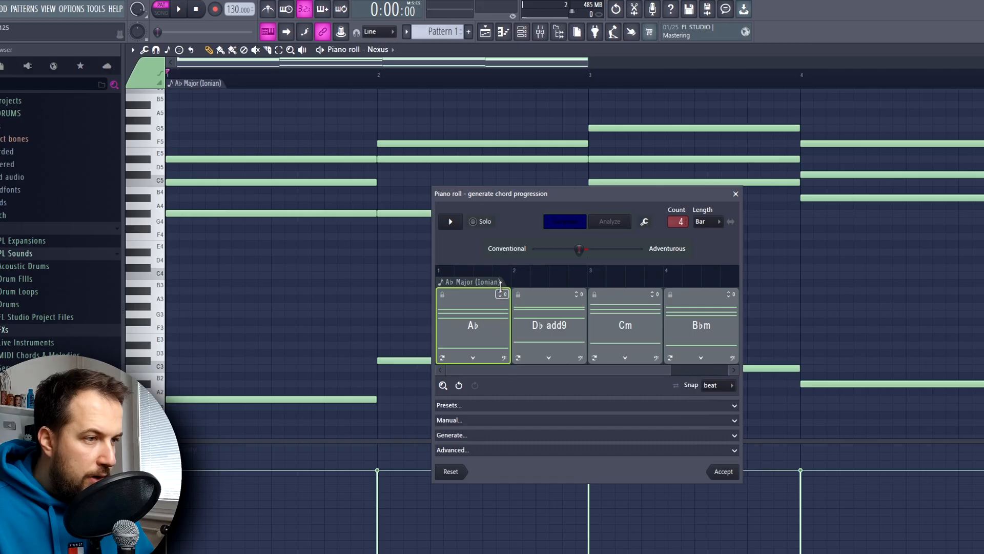
{"action": "left_click", "coordinate": [500, 292]}
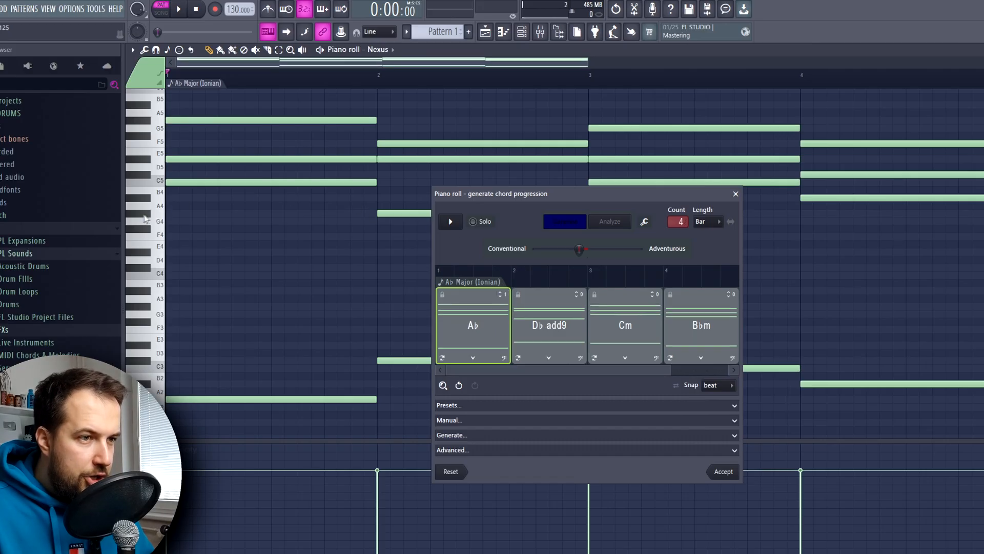
{"action": "left_click", "coordinate": [501, 296]}
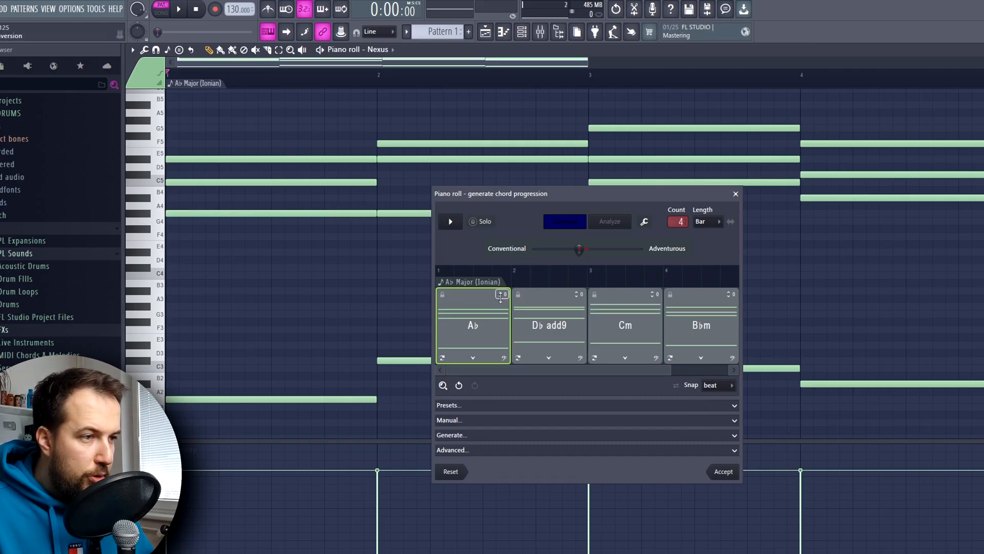
{"action": "left_click_drag", "start_coordinate": [500, 295], "coordinate": [500, 264]}
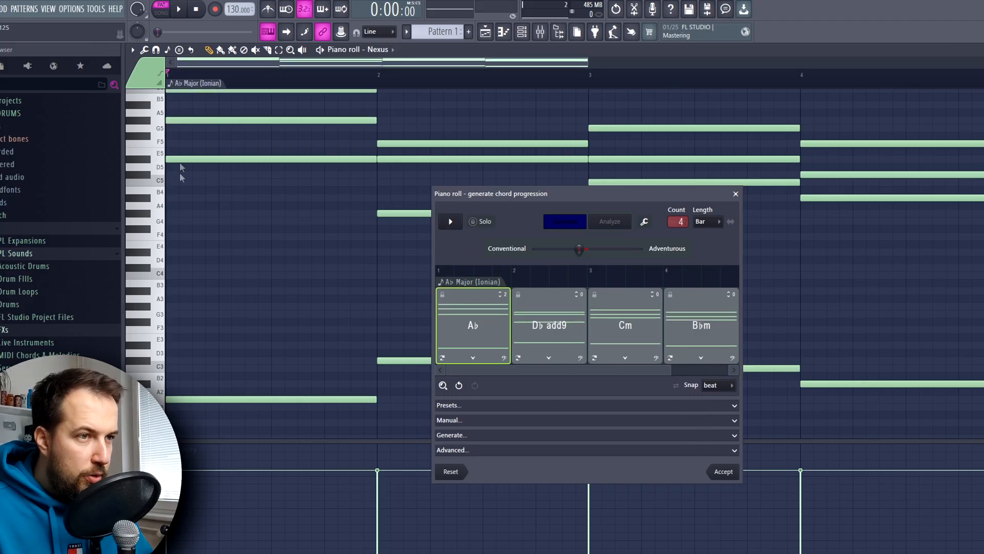
{"action": "left_click_drag", "start_coordinate": [501, 294], "coordinate": [505, 278]}
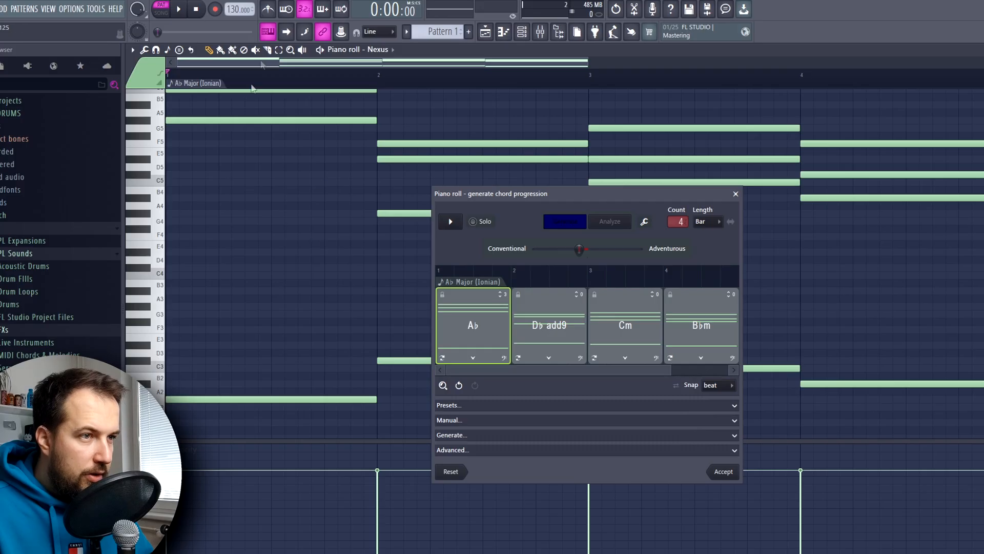
{"action": "left_click_drag", "start_coordinate": [501, 294], "coordinate": [508, 335]}
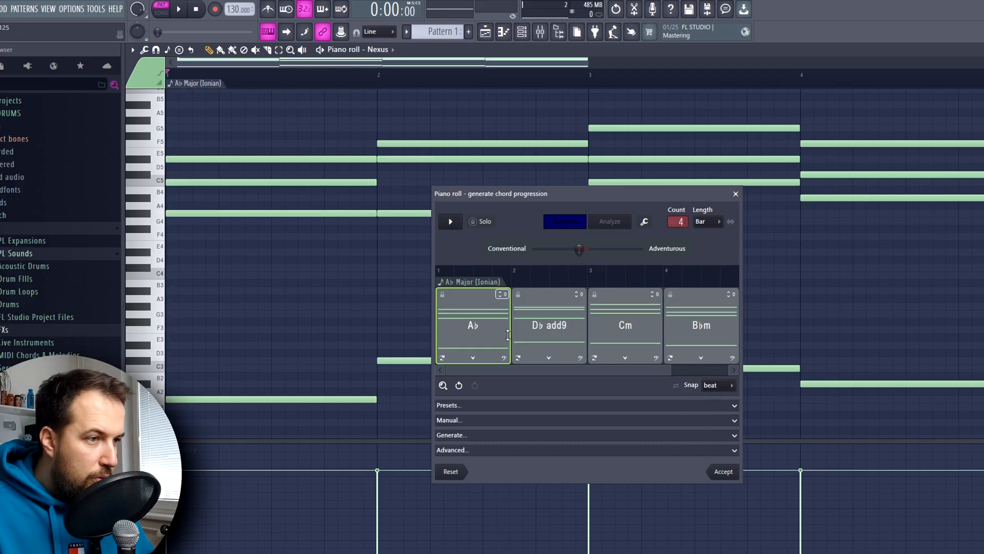
- Set the A♭ chord's inversion to 1, comparing it with 0, and play the progression
{"action": "left_click_drag", "start_coordinate": [502, 284], "coordinate": [502, 278]}
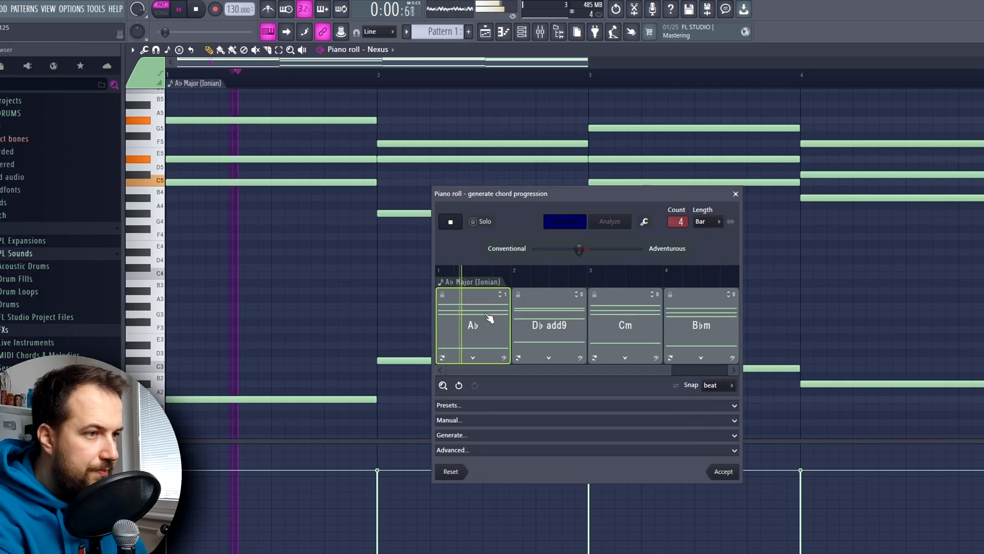
{"action": "left_click_drag", "start_coordinate": [501, 294], "coordinate": [505, 312]}
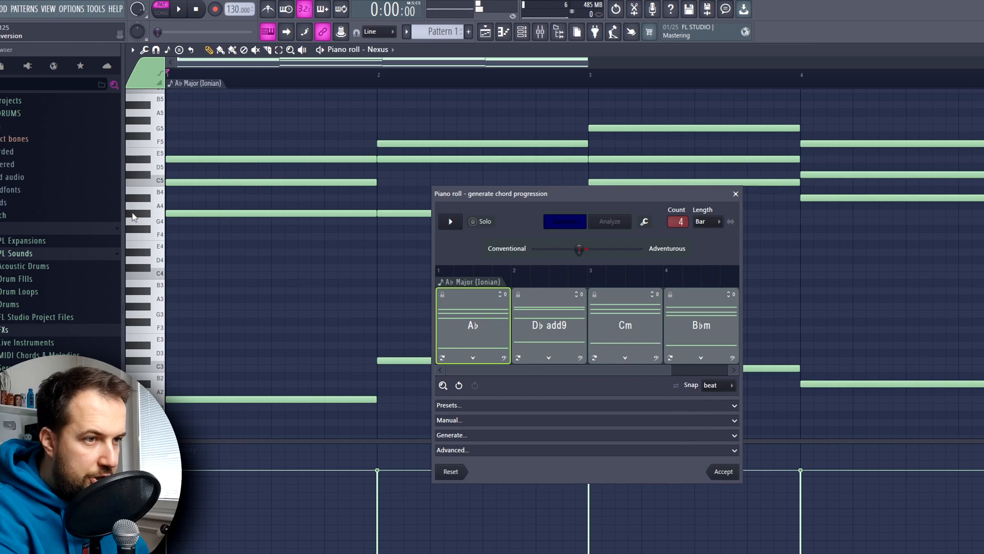
{"action": "left_click_drag", "start_coordinate": [503, 294], "coordinate": [502, 279]}
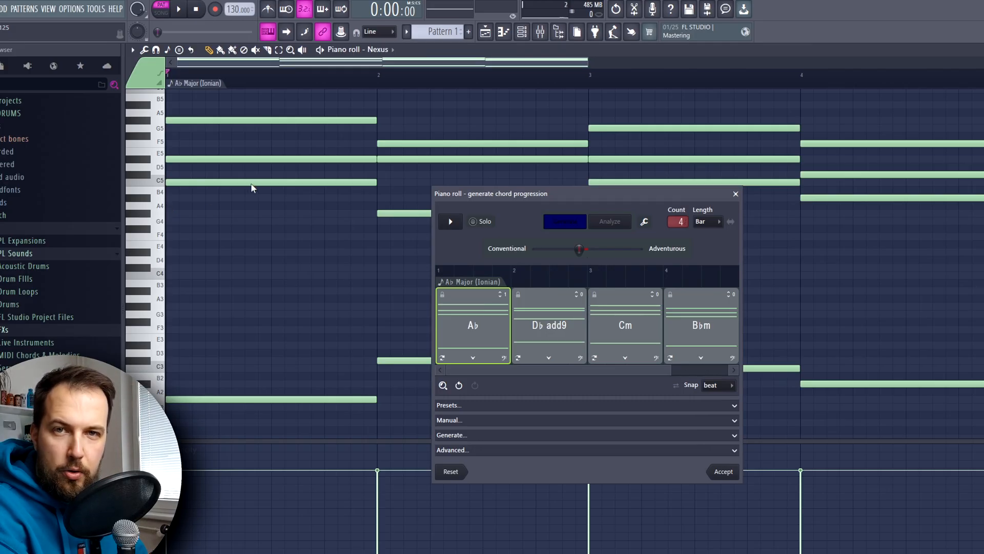
{"action": "key", "text": "space"}
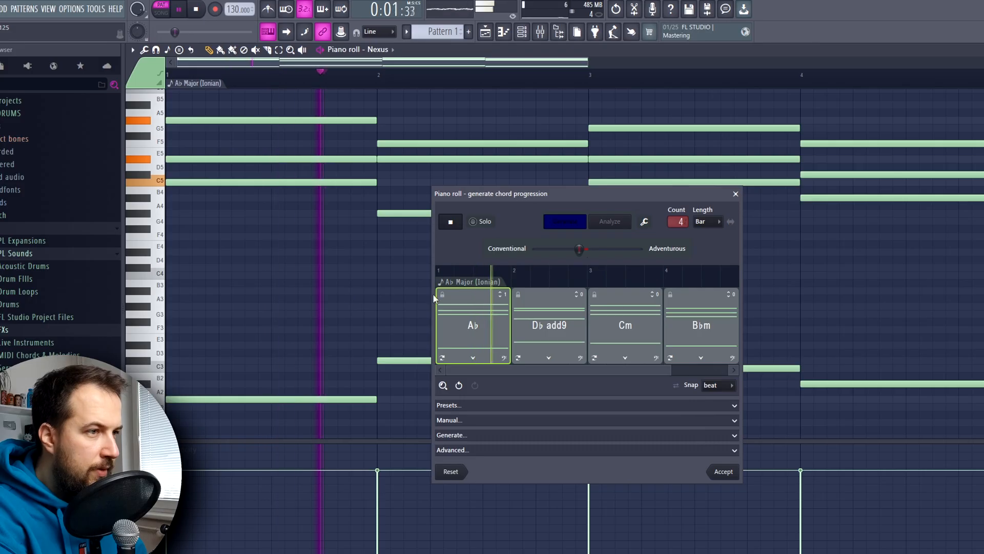
{"action": "left_click", "coordinate": [726, 305]}
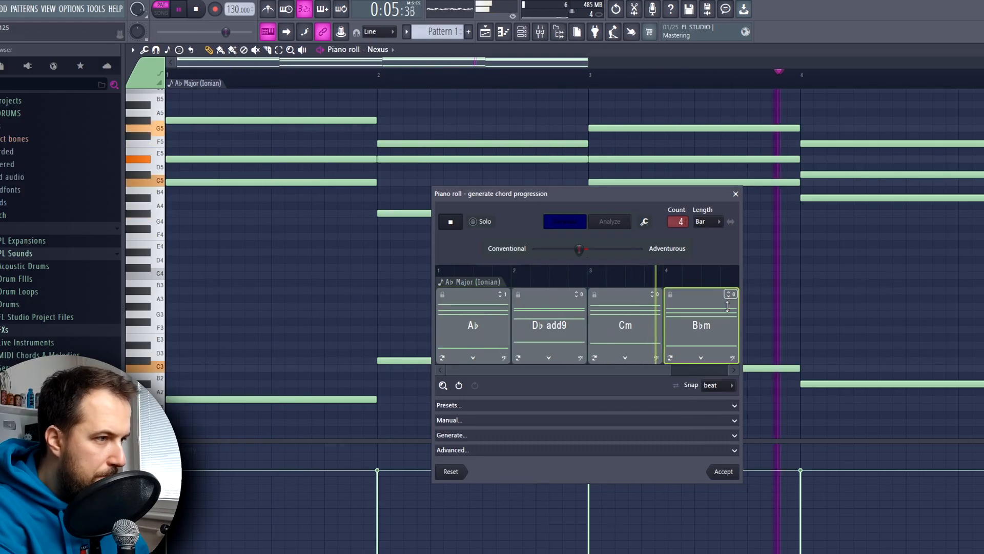
{"action": "scroll", "coordinate": [728, 295], "scroll_direction": "down", "scroll_amount": 1}
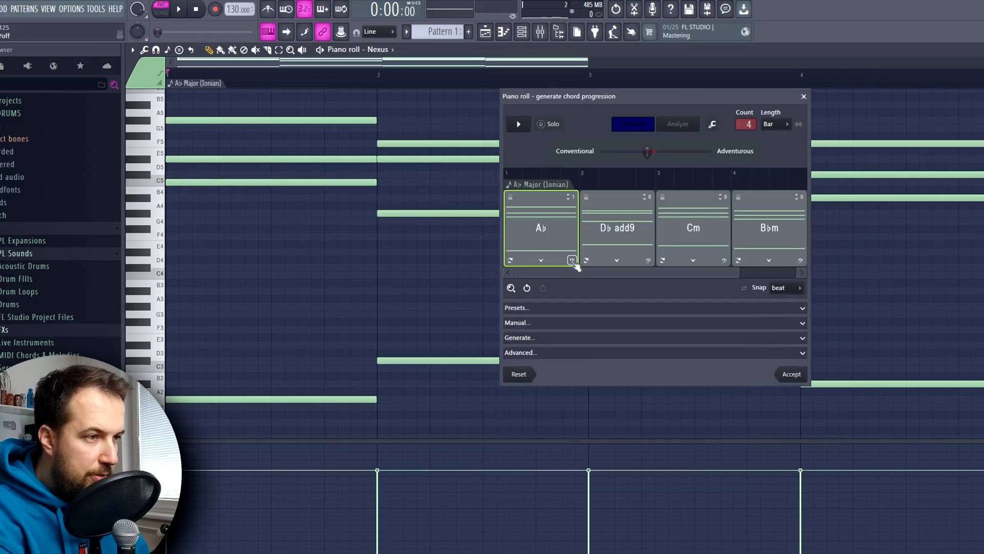
- Turn off the A♭ chord's bass note, listen to it without bass, and turn the bass note back on
{"action": "left_click_drag", "start_coordinate": [611, 102], "coordinate": [308, 64]}
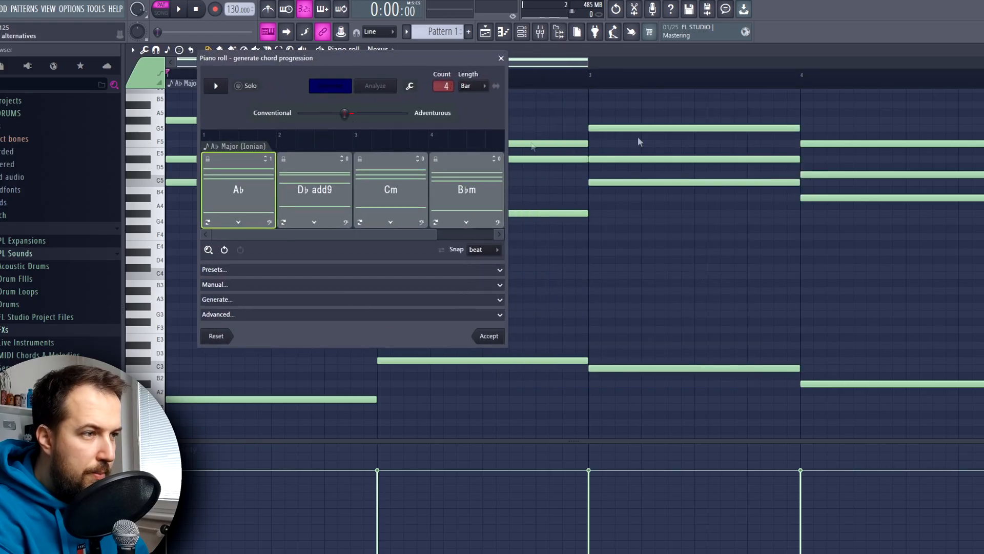
{"action": "left_click_drag", "start_coordinate": [413, 60], "coordinate": [609, 116]}
{"action": "left_click", "coordinate": [466, 278]}
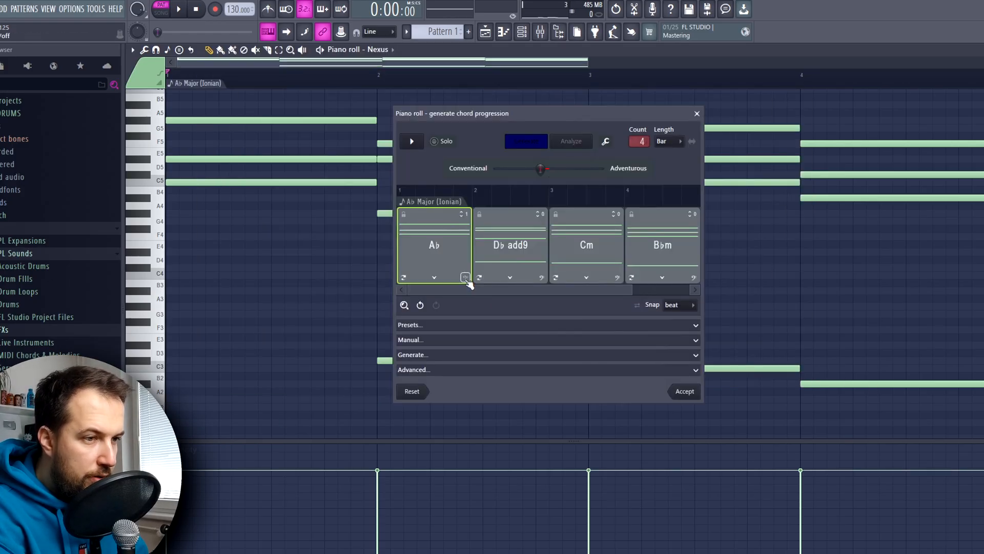
{"action": "key", "text": "space"}
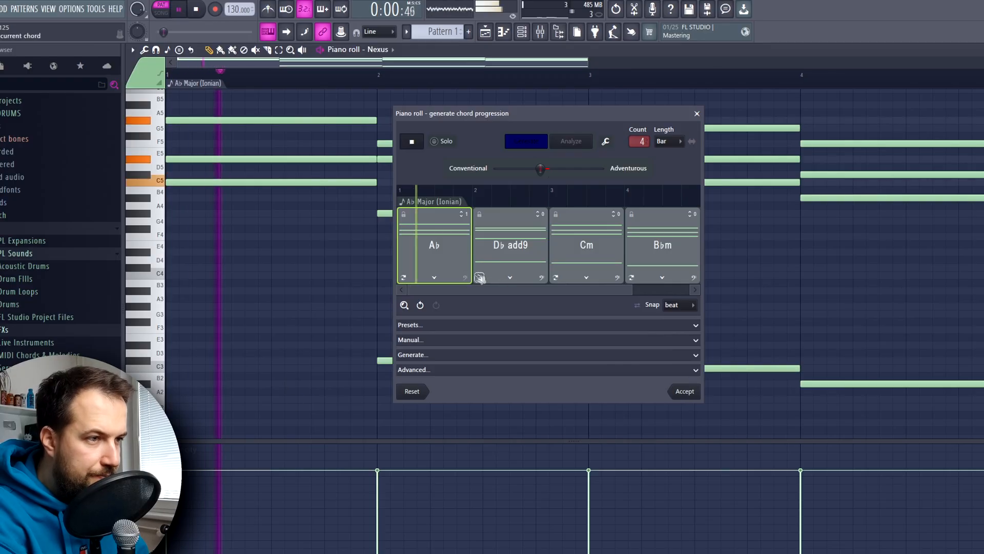
{"action": "left_click", "coordinate": [464, 277]}
{"action": "key", "text": "space"}
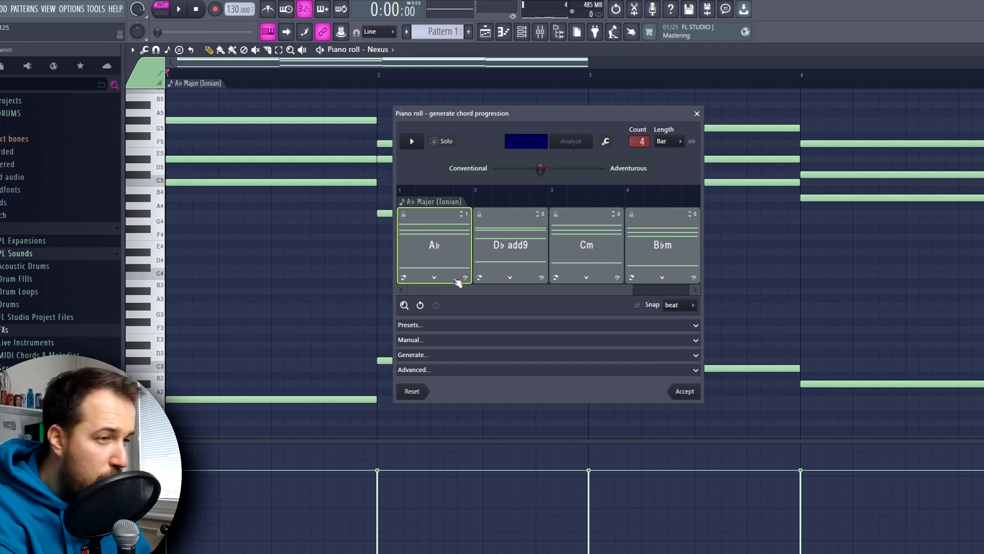
- Preview the progression starting from the Cm chord and from the B♭m chord
{"action": "left_click", "coordinate": [647, 239]}
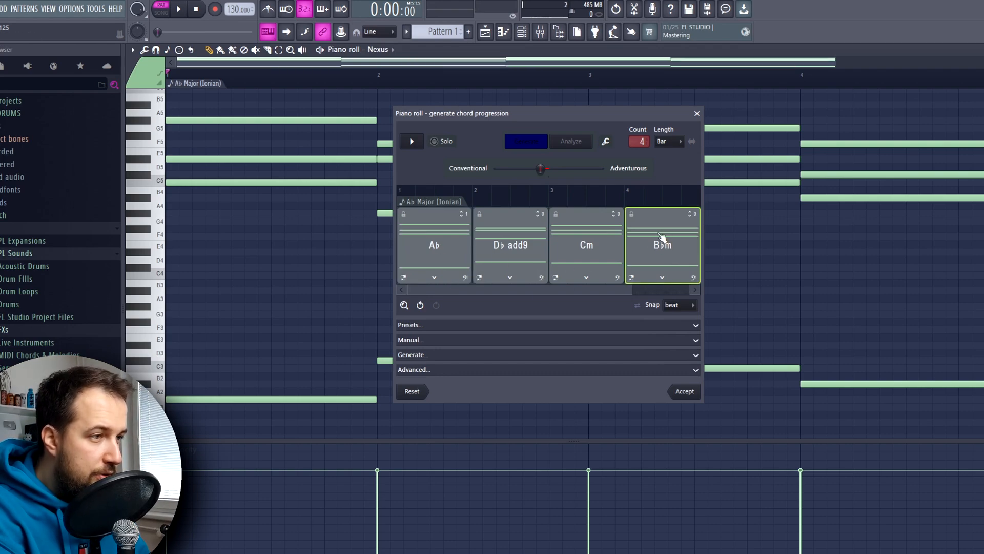
{"action": "right_click", "coordinate": [658, 234]}
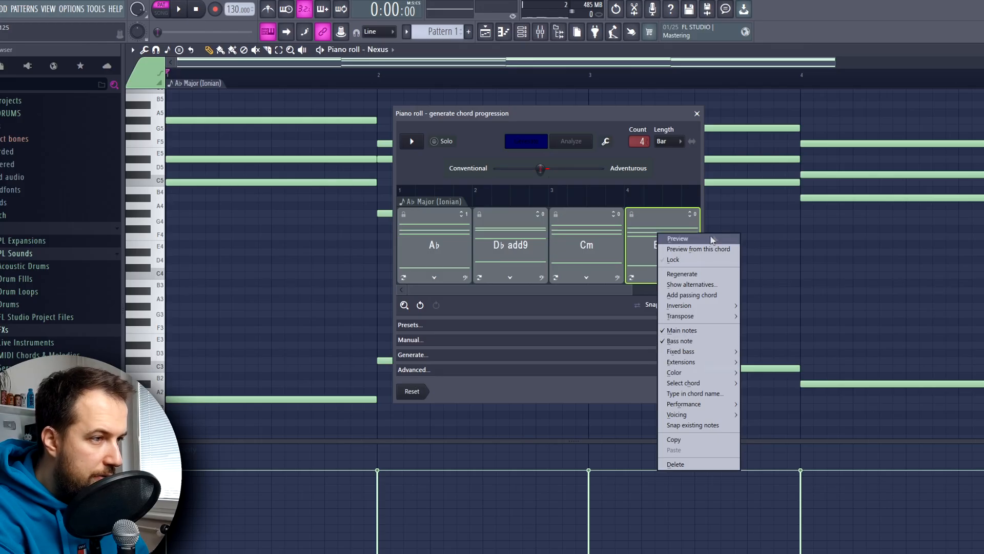
{"action": "left_click", "coordinate": [575, 252]}
{"action": "right_click", "coordinate": [583, 238]}
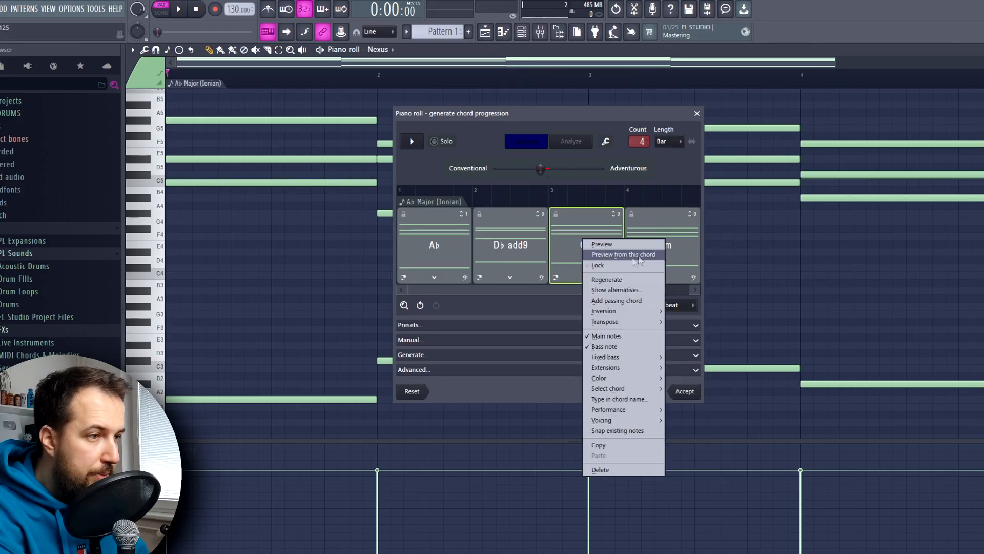
{"action": "left_click", "coordinate": [609, 255]}
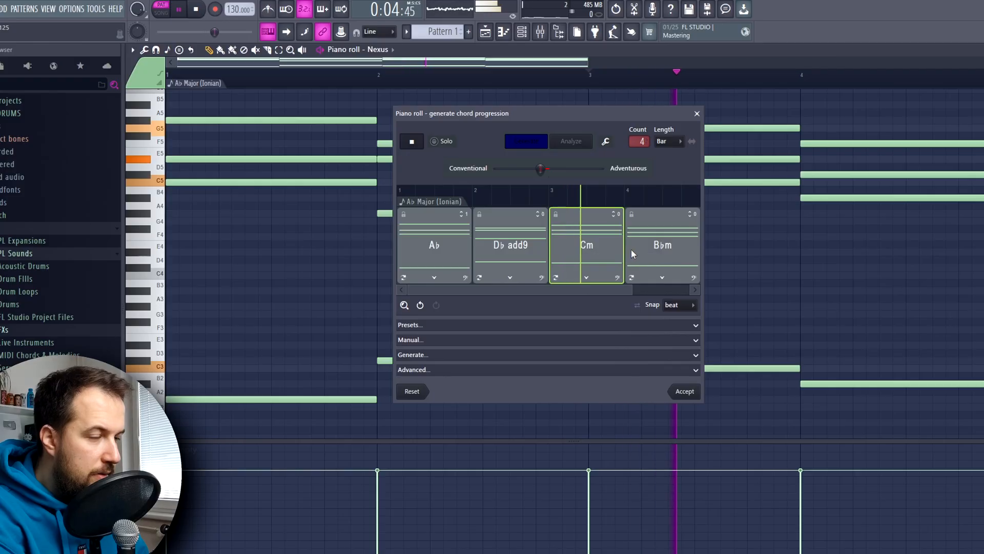
{"action": "key", "text": "space"}
{"action": "key", "text": "space"}
{"action": "key", "text": "space"}
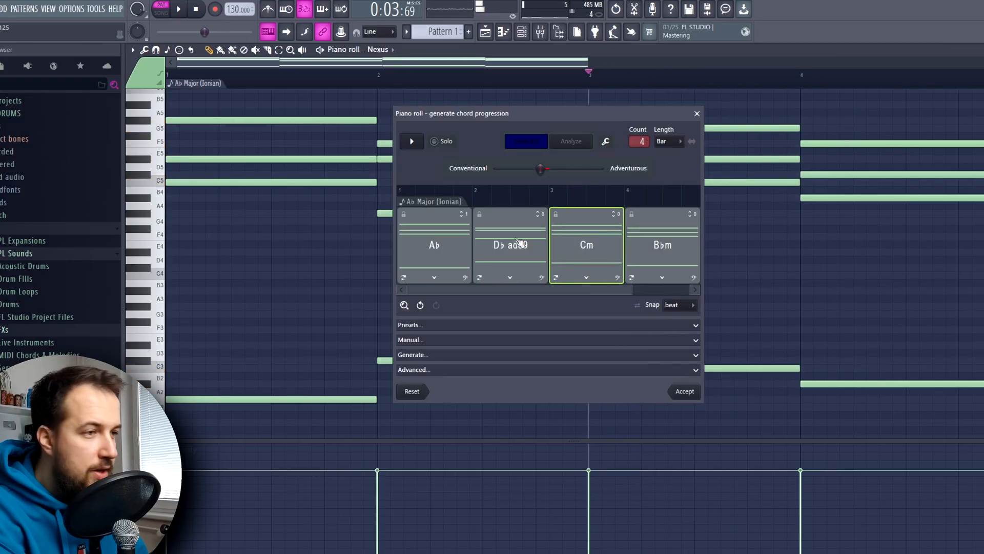
{"action": "right_click", "coordinate": [662, 233]}
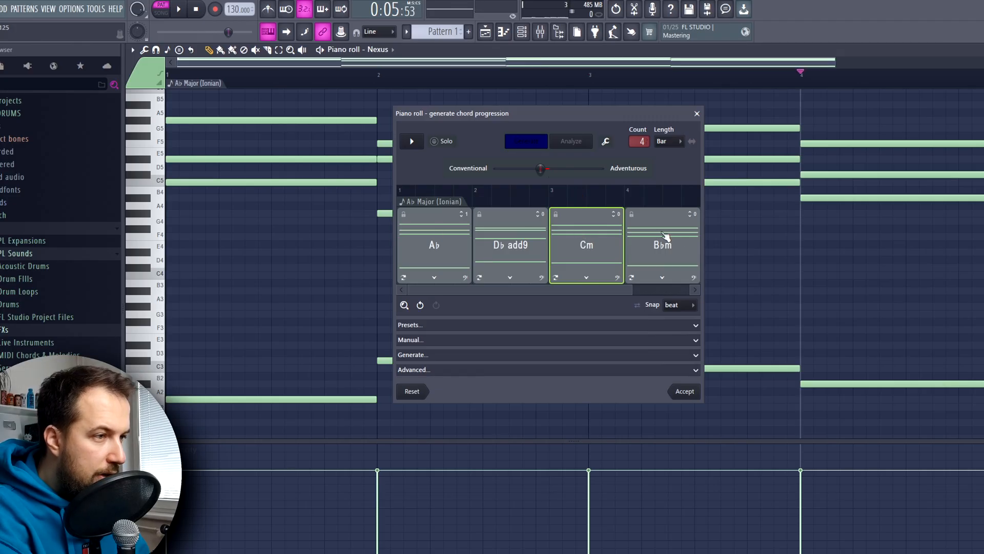
{"action": "left_click", "coordinate": [693, 247]}
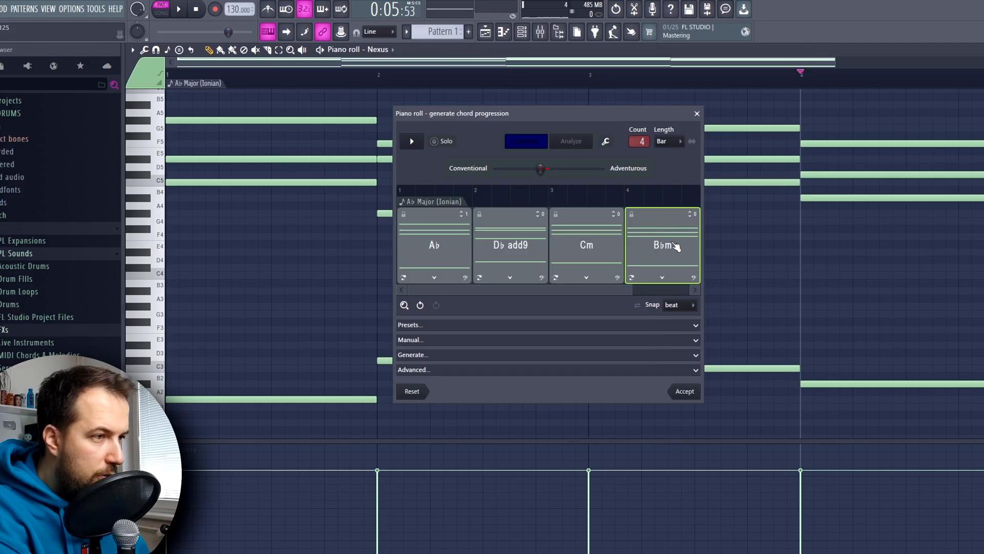
- Add a 1-note extension to the B♭m chord and listen to the result
{"action": "right_click", "coordinate": [686, 252]}
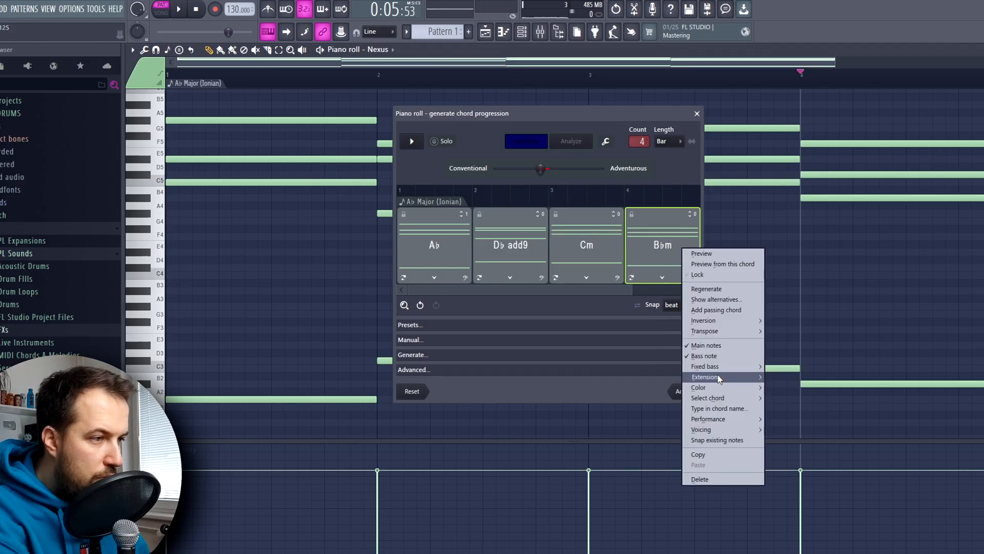
{"action": "mouse_move", "coordinate": [719, 377]}
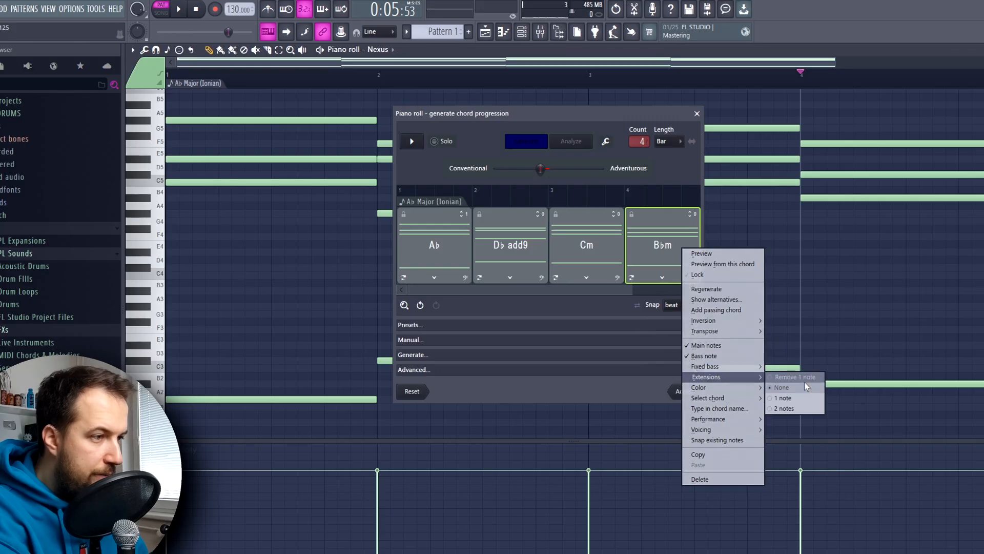
{"action": "left_click", "coordinate": [788, 402]}
{"action": "key", "text": "space"}
{"action": "key", "text": "space"}
{"action": "key", "text": "space"}
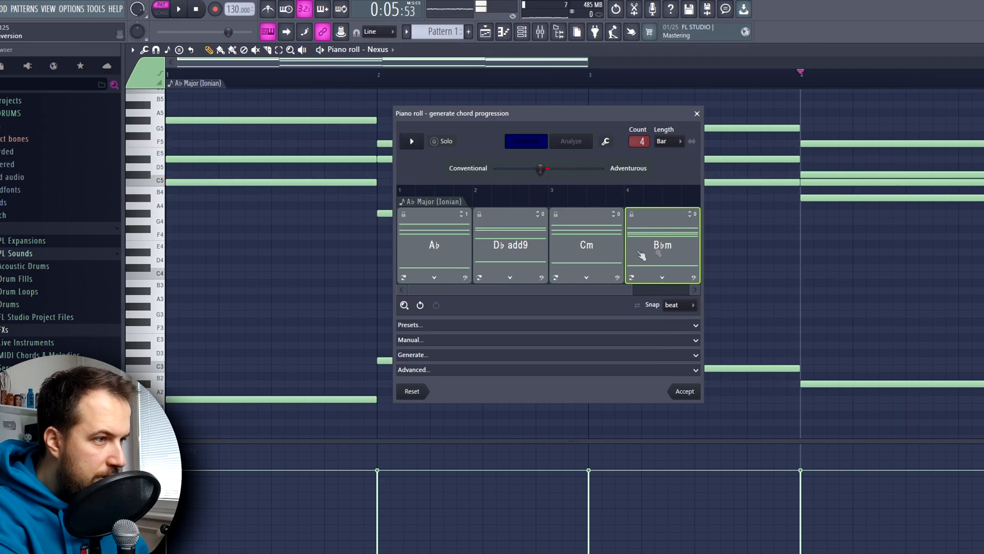
- Try a larger extension on the B♭m chord, listen to it, and remove the chord's extensions
{"action": "right_click", "coordinate": [667, 253]}
{"action": "left_click", "coordinate": [768, 403]}
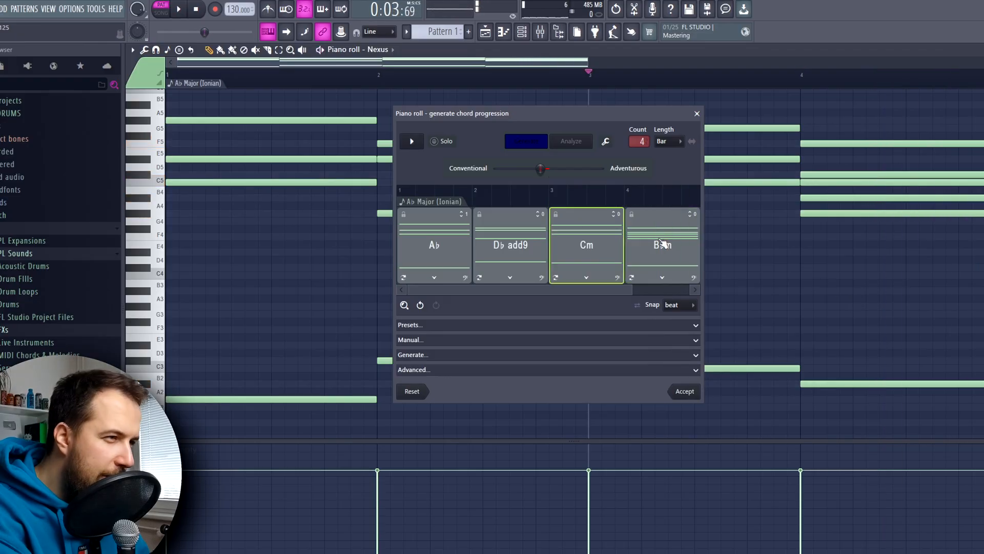
{"action": "key", "text": "space"}
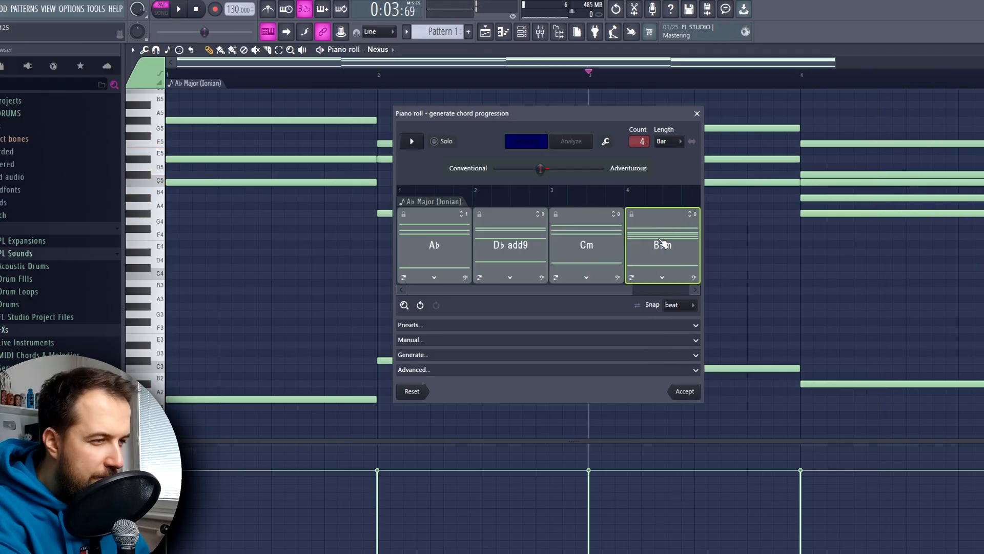
{"action": "right_click", "coordinate": [668, 272]}
{"action": "left_click", "coordinate": [774, 378]}
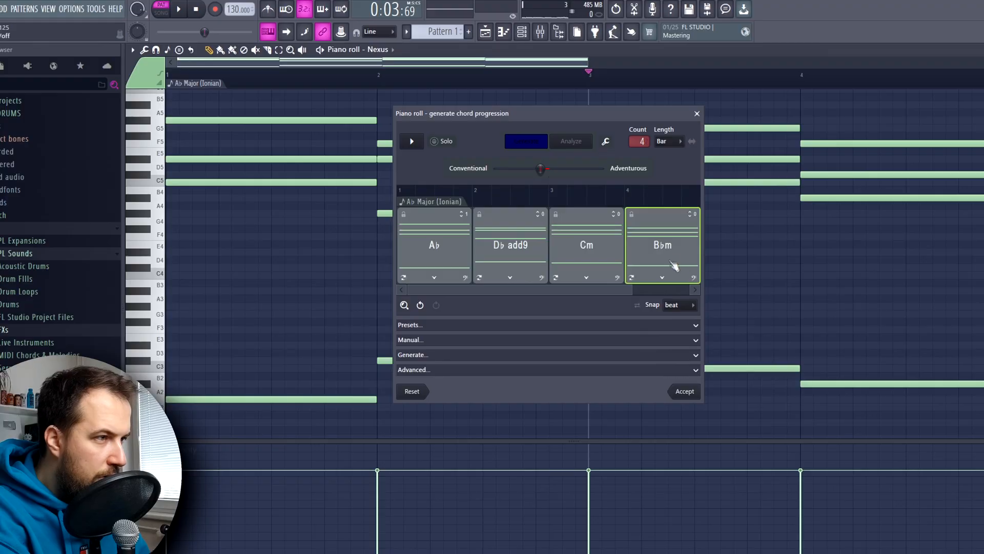
- Add a passing chord after the B♭m chord and play the end of the progression
{"action": "right_click", "coordinate": [660, 238]}
{"action": "mouse_move", "coordinate": [734, 311]}
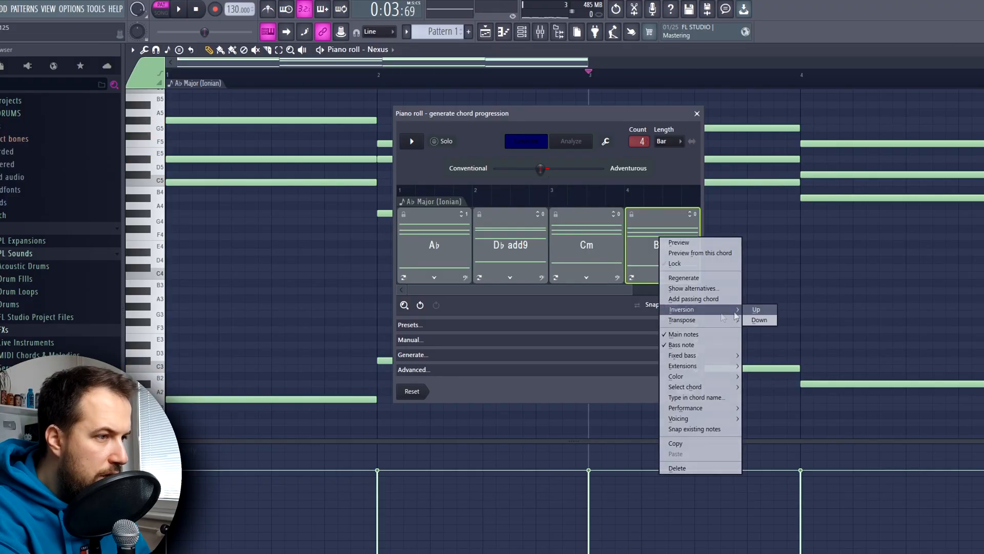
{"action": "left_click", "coordinate": [698, 300]}
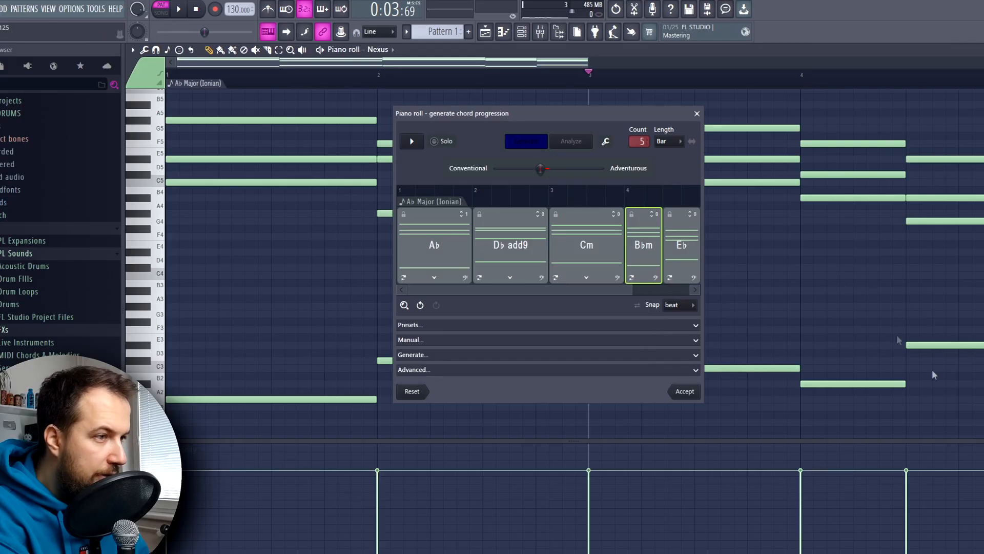
{"action": "key", "text": "space"}
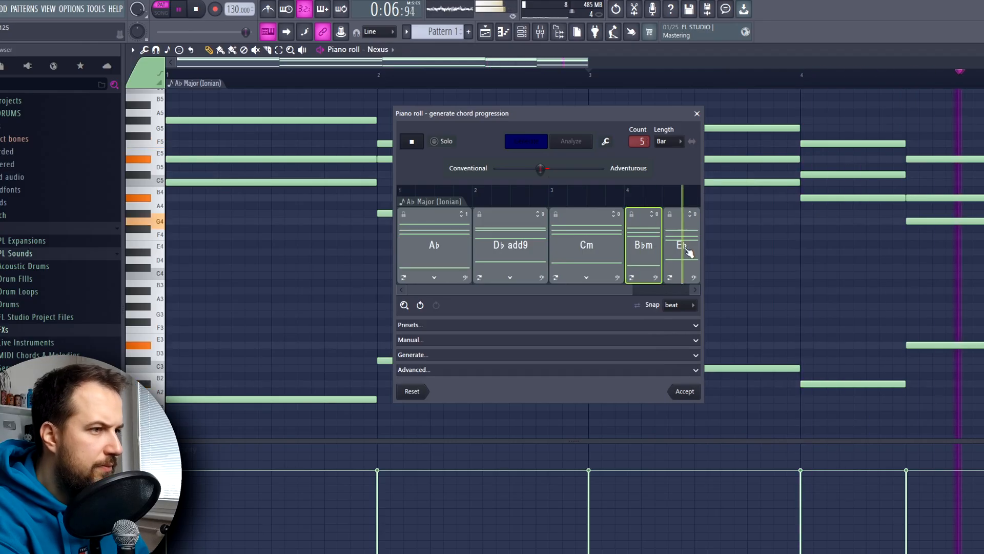
{"action": "key", "text": "space"}
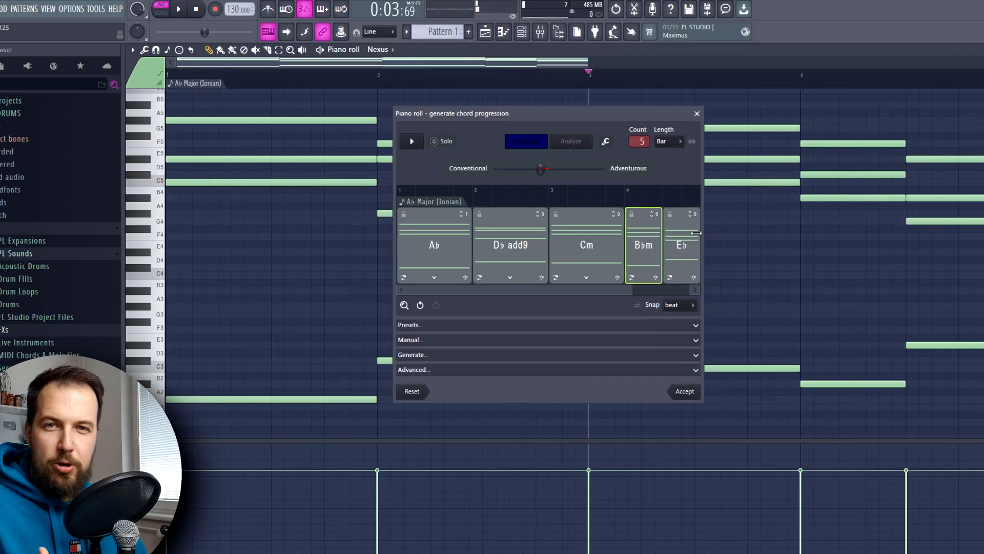
- Add a passing chord after the D♭ add9 chord and play the progression
{"action": "right_click", "coordinate": [523, 239]}
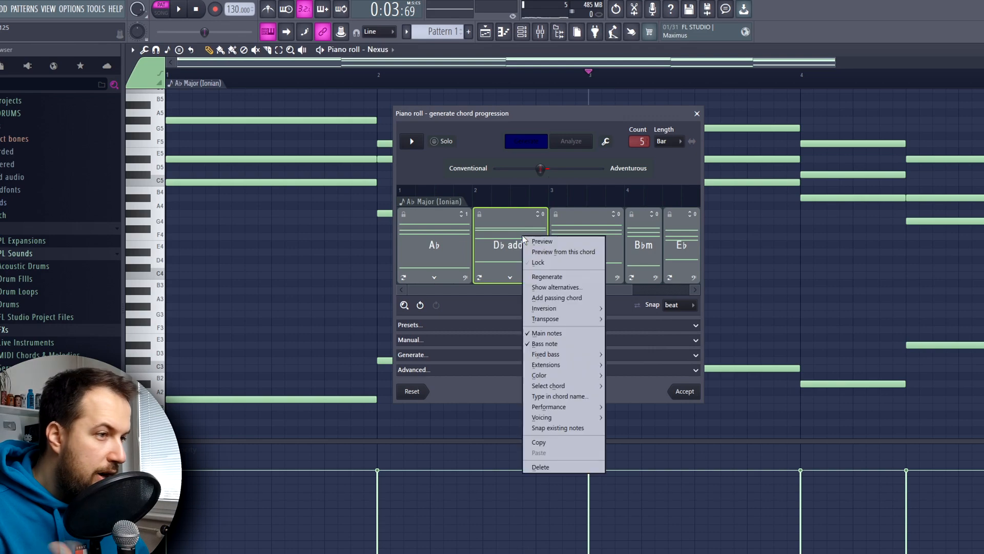
{"action": "left_click", "coordinate": [566, 297]}
{"action": "key", "text": "space"}
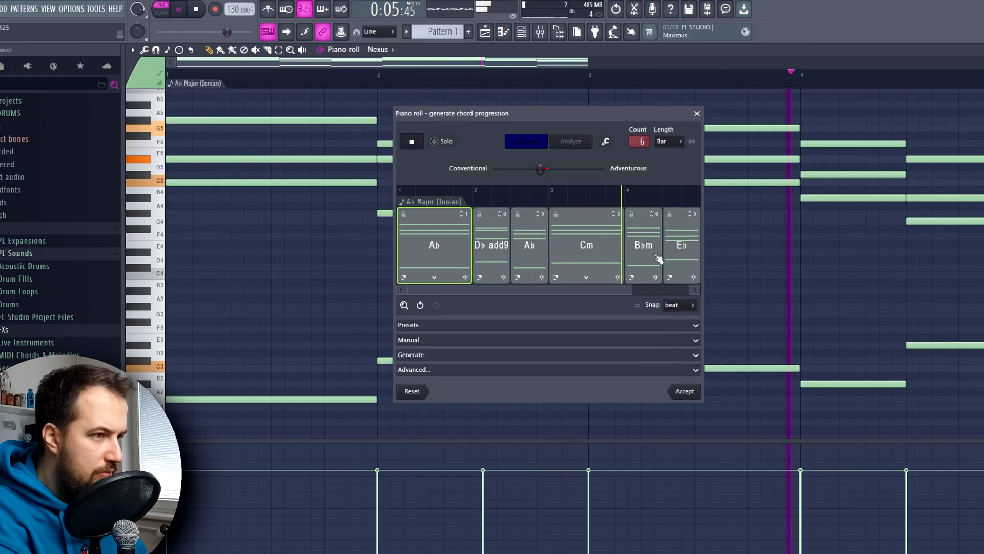
{"action": "left_click", "coordinate": [538, 261]}
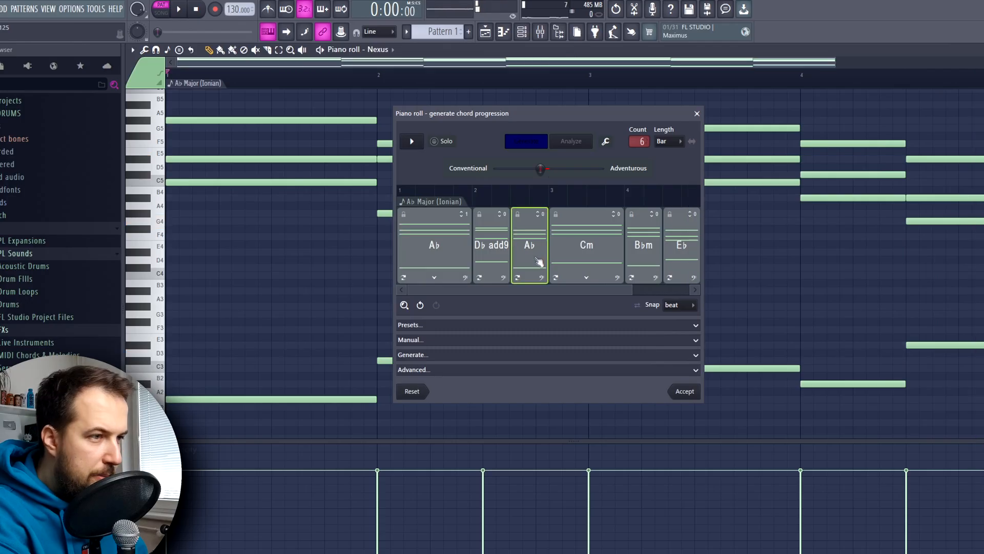
- Set the inversion of the A♭ passing chord and of the E♭ chord to -1, previewing the changes
{"action": "right_click", "coordinate": [528, 249]}
{"action": "left_click", "coordinate": [528, 249]}
{"action": "left_click_drag", "start_coordinate": [540, 215], "coordinate": [540, 238]}
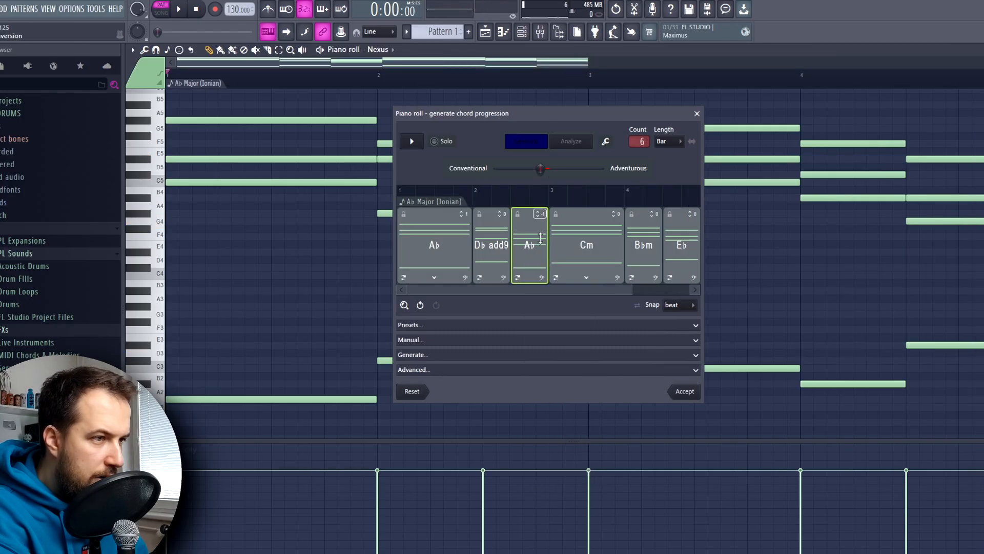
{"action": "right_click", "coordinate": [491, 233]}
{"action": "left_click", "coordinate": [513, 249]}
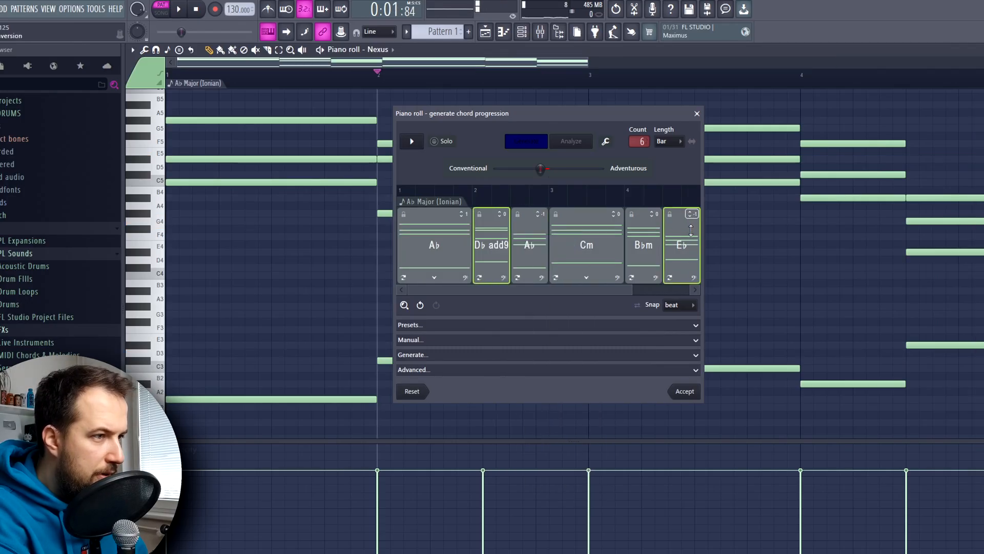
{"action": "right_click", "coordinate": [686, 234]}
{"action": "left_click", "coordinate": [705, 250]}
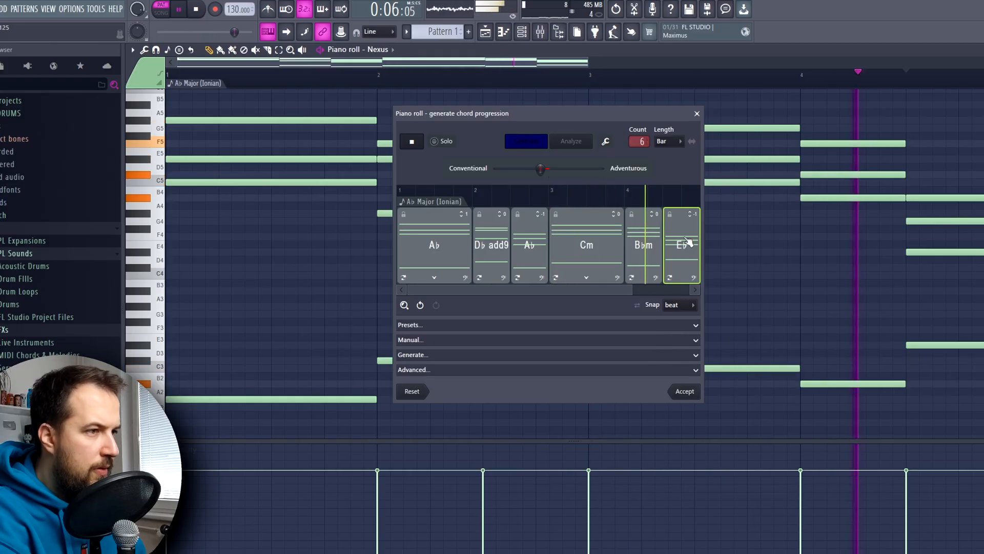
{"action": "key", "text": "space"}
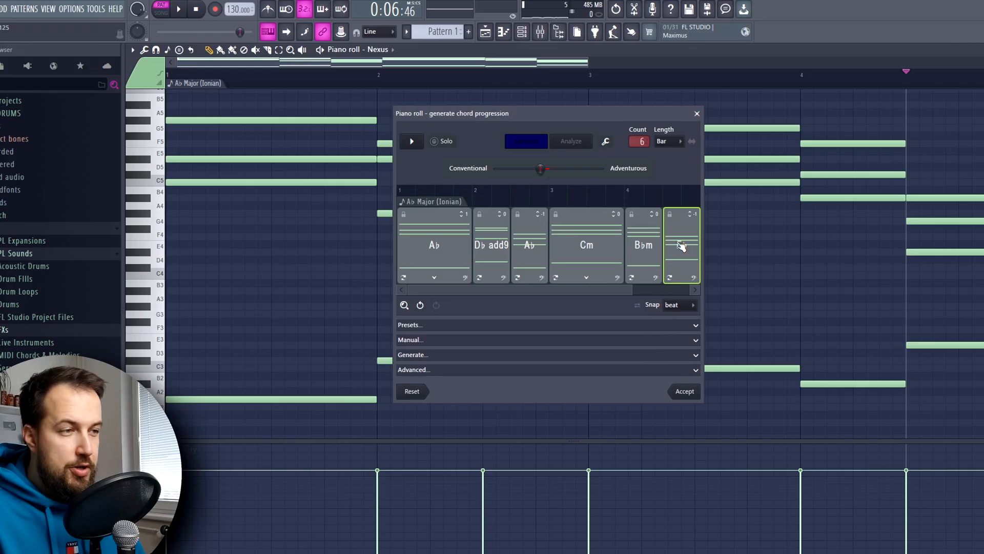
- Accept the generated progression into the piano roll and check the first chord's bass note and upper notes
{"action": "left_click", "coordinate": [691, 394]}
{"action": "left_click_drag", "start_coordinate": [589, 62], "coordinate": [739, 61]}
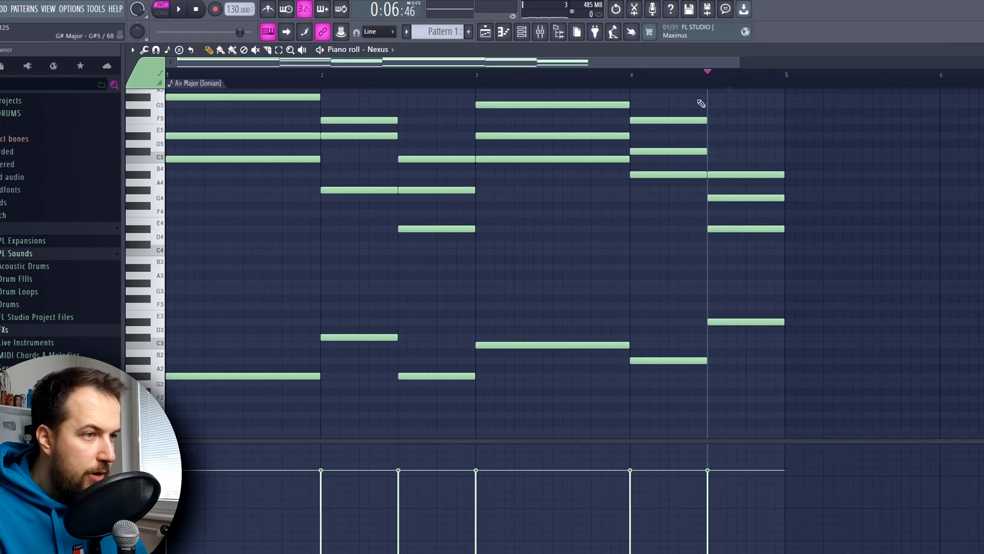
{"action": "scroll", "coordinate": [516, 109], "scroll_direction": "up", "scroll_amount": 3}
{"action": "scroll", "coordinate": [671, 220], "scroll_direction": "down", "scroll_amount": 3}
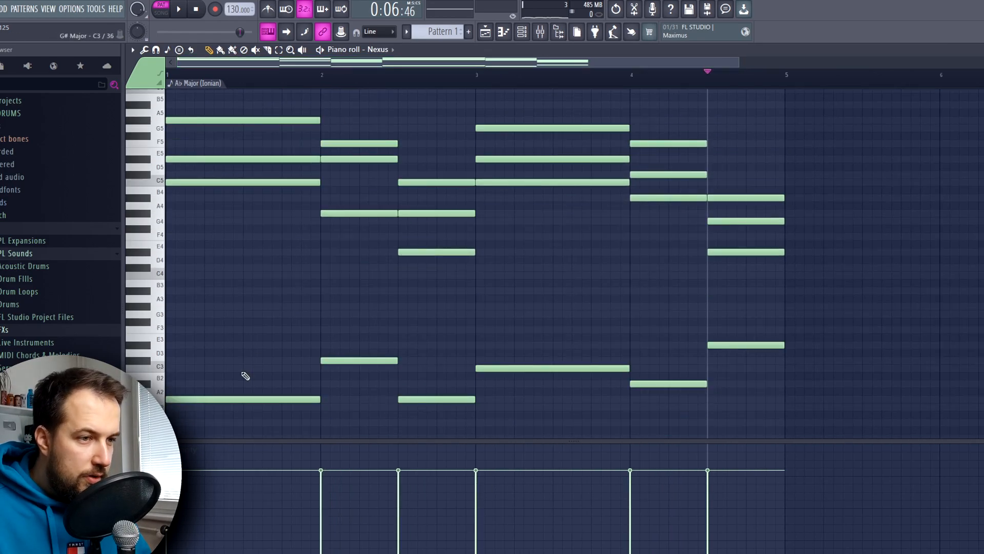
{"action": "mouse_move", "coordinate": [188, 398]}
{"action": "left_mouse_down"}
{"action": "mouse_move", "coordinate": [188, 391]}
{"action": "mouse_move", "coordinate": [188, 399]}
{"action": "left_mouse_up"}
{"action": "scroll", "coordinate": [230, 293], "scroll_direction": "up", "scroll_amount": 3}
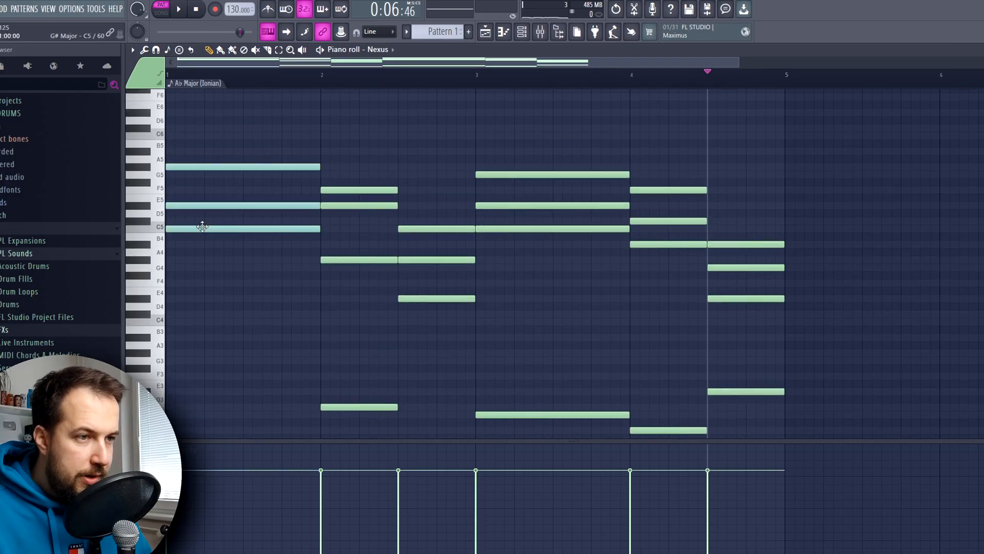
{"action": "left_click_drag", "start_coordinate": [200, 223], "coordinate": [198, 223]}
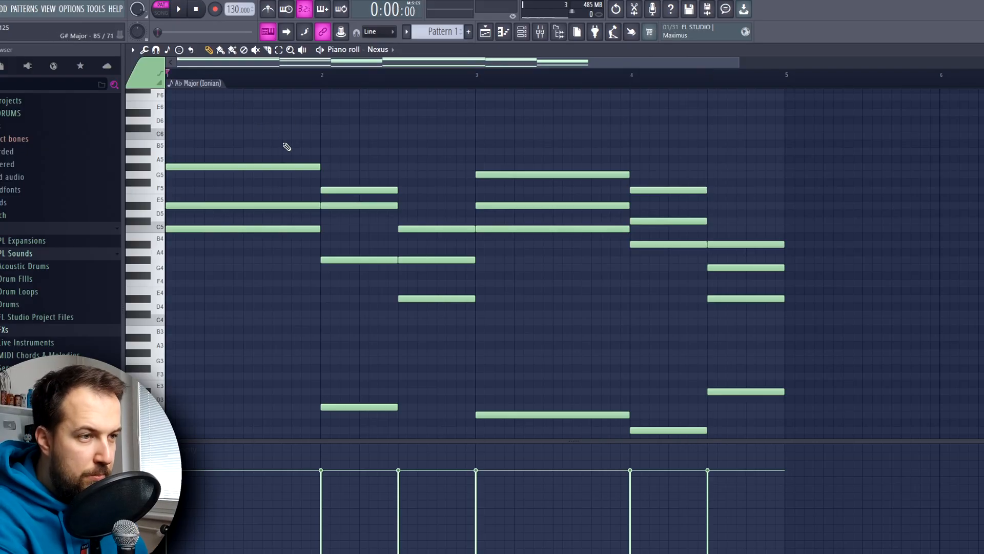
- Select the upper notes of all the chords and ungroup them
{"action": "left_click_drag", "start_coordinate": [851, 117], "coordinate": [209, 358]}
{"action": "left_click", "coordinate": [132, 50]}
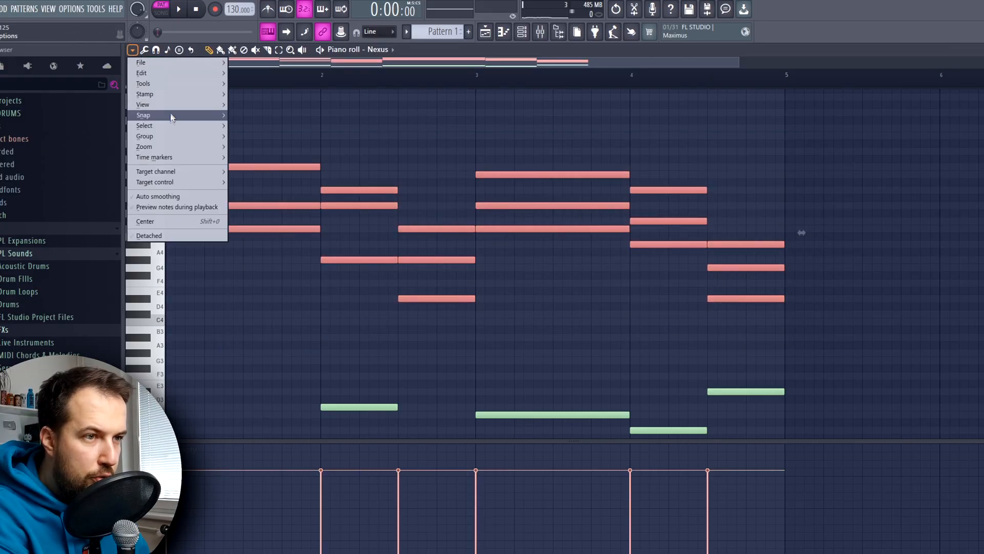
{"action": "left_click", "coordinate": [263, 146]}
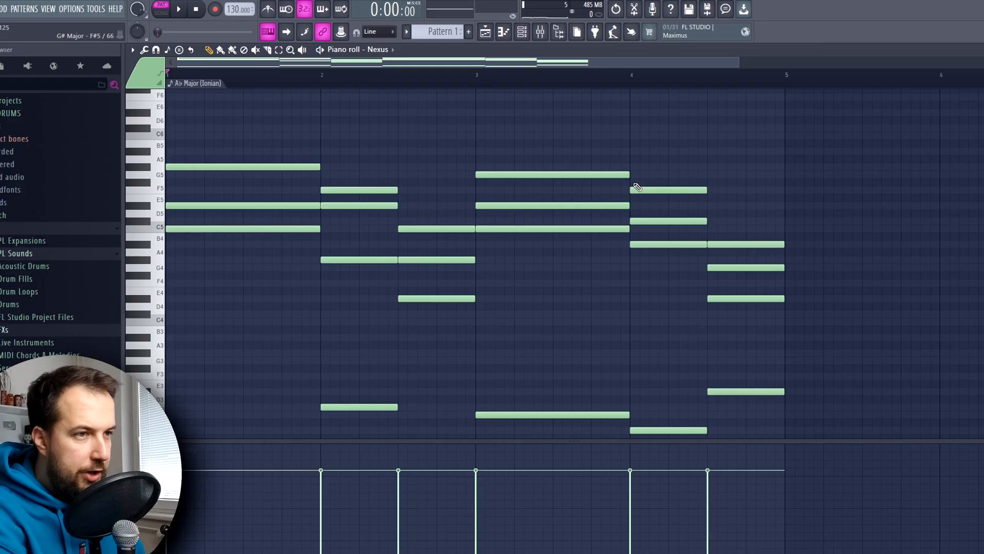
- Reopen the chord progression generator, set the scale to Automatic, and accept the progression
{"action": "scroll", "coordinate": [635, 224], "scroll_direction": "down", "scroll_amount": 2}
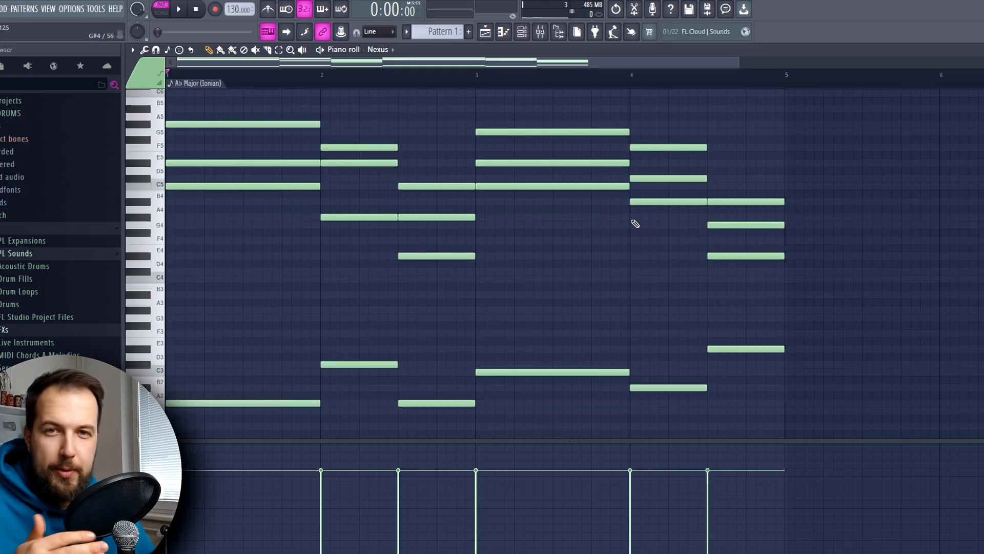
{"action": "scroll", "coordinate": [341, 111], "scroll_direction": "up", "scroll_amount": 1}
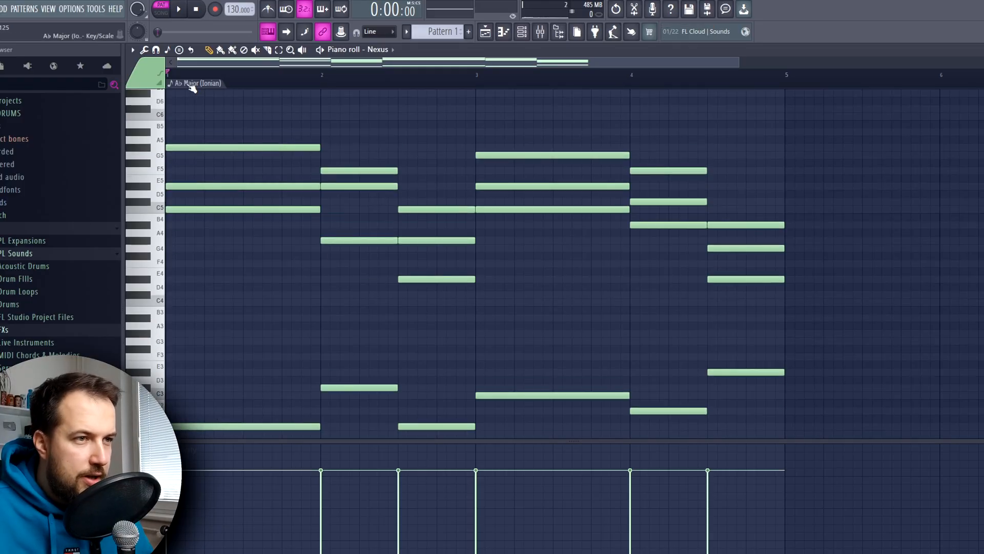
{"action": "left_click", "coordinate": [144, 49]}
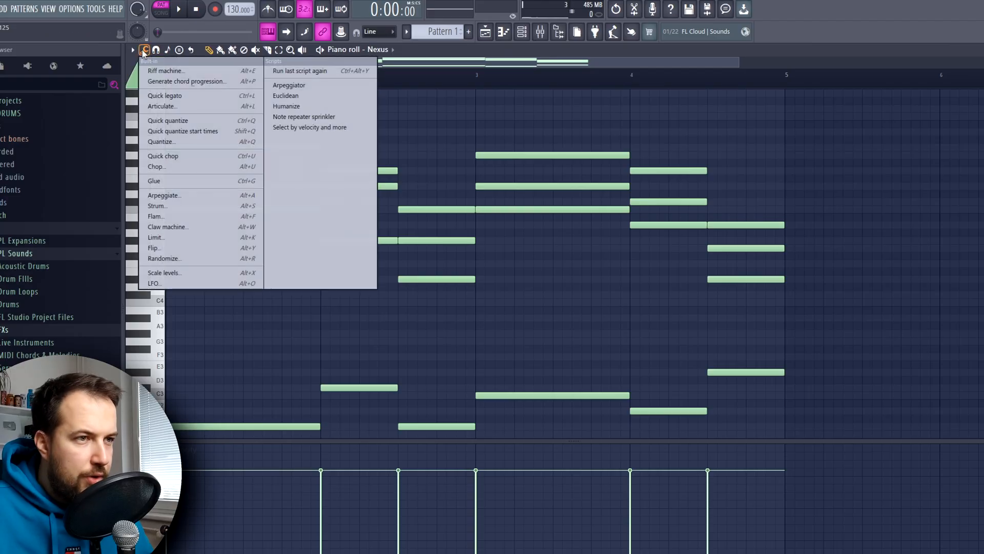
{"action": "left_click", "coordinate": [162, 82]}
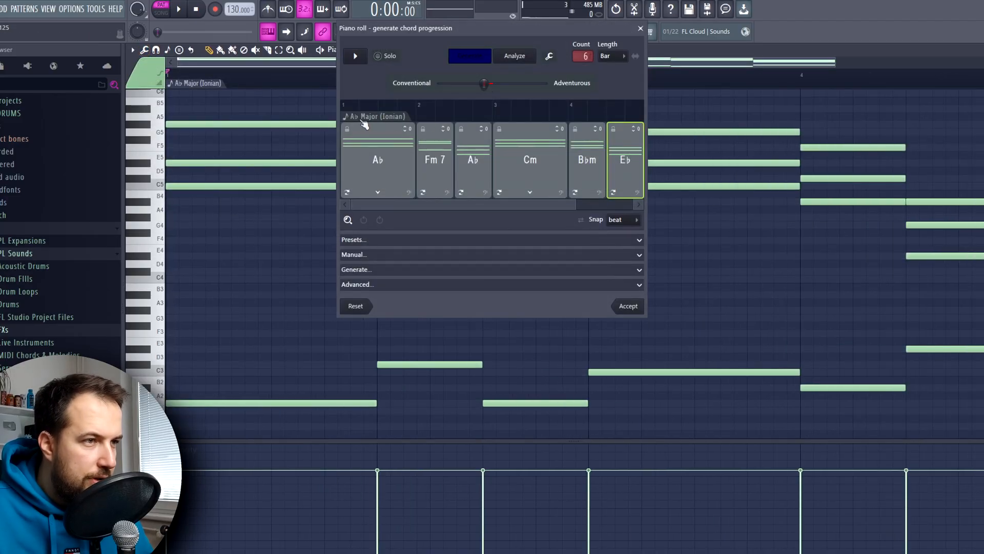
{"action": "mouse_move", "coordinate": [383, 125]}
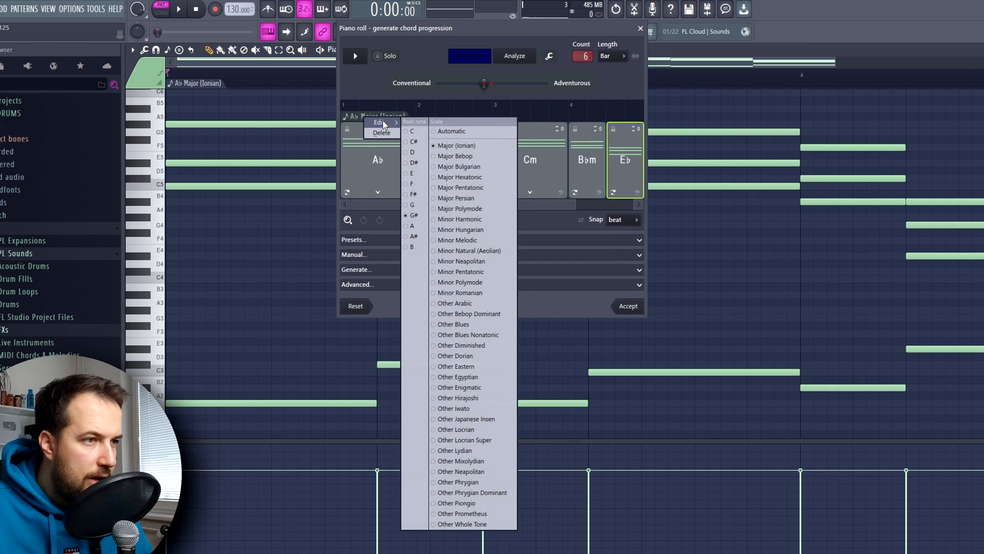
{"action": "left_click", "coordinate": [453, 131]}
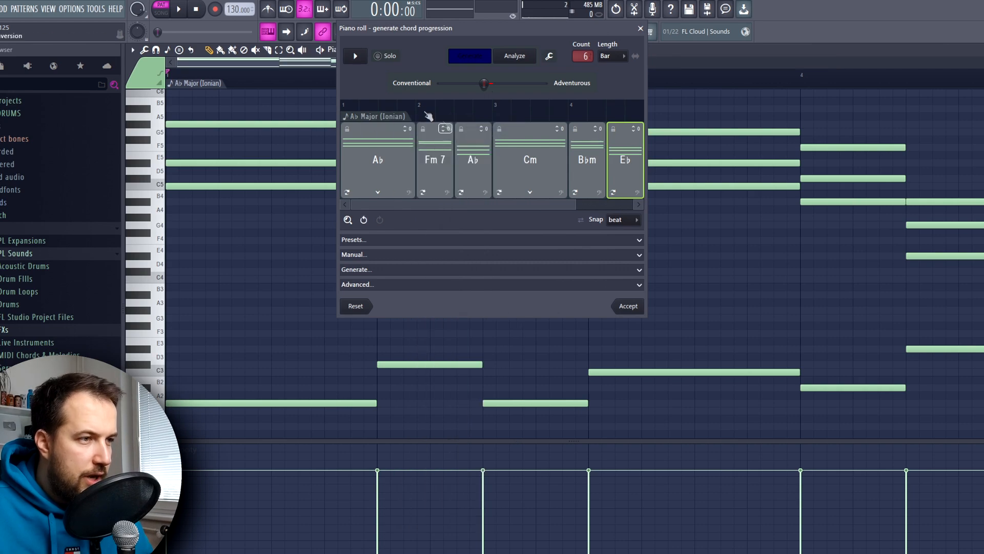
{"action": "left_click", "coordinate": [628, 306]}
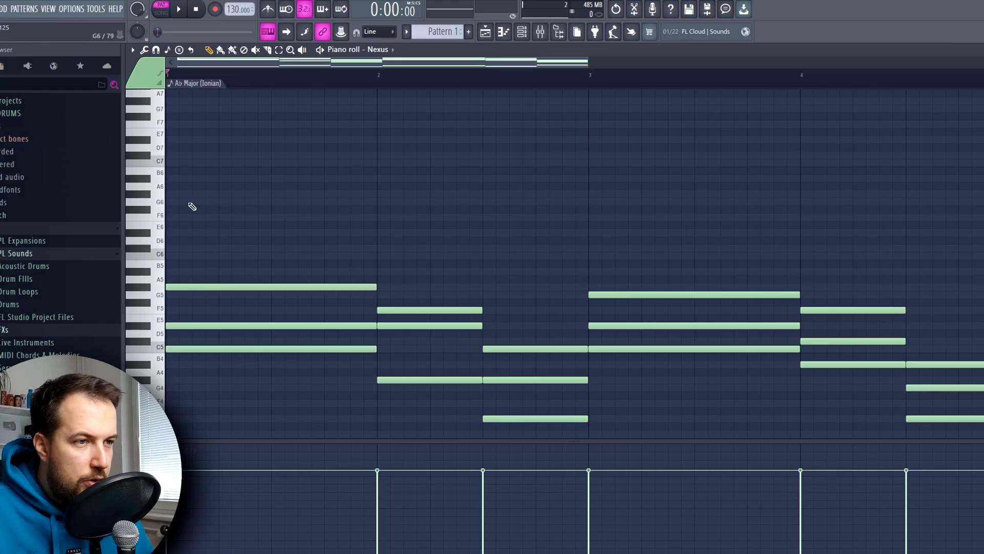
- Start a melody above the first chord with the notes G♯6 and D♯6, listening to the opening
{"action": "scroll", "coordinate": [358, 243], "scroll_direction": "down", "scroll_amount": 3}
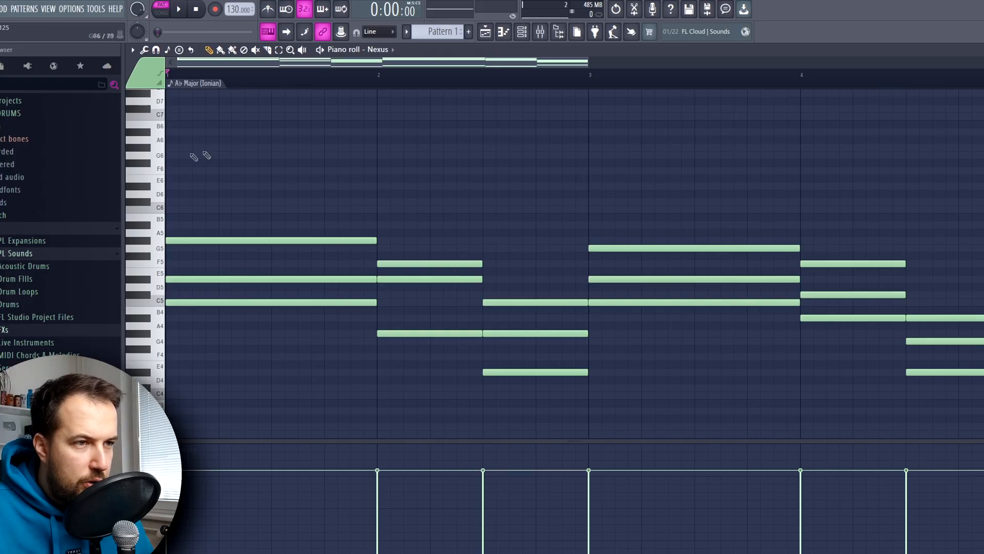
{"action": "scroll", "coordinate": [327, 212], "scroll_direction": "up", "scroll_amount": 6}
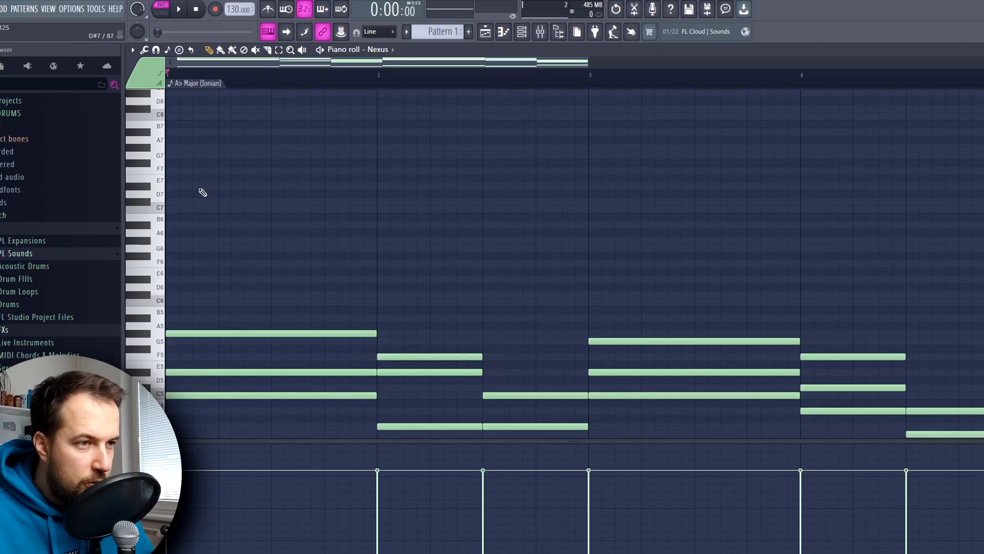
{"action": "scroll", "coordinate": [204, 192], "scroll_direction": "up", "scroll_amount": 2}
{"action": "scroll", "coordinate": [275, 243], "scroll_direction": "up", "scroll_amount": 2}
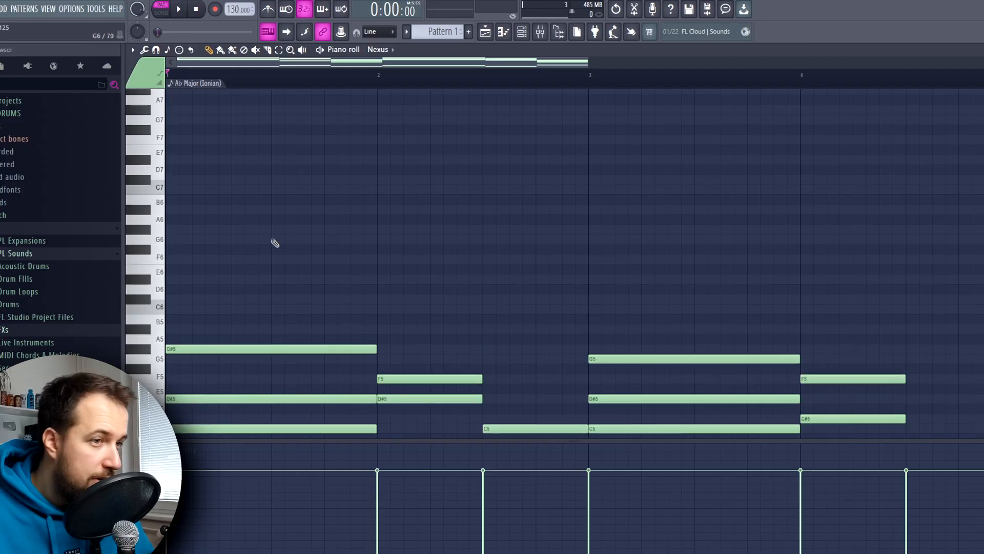
{"action": "left_click", "coordinate": [180, 230]}
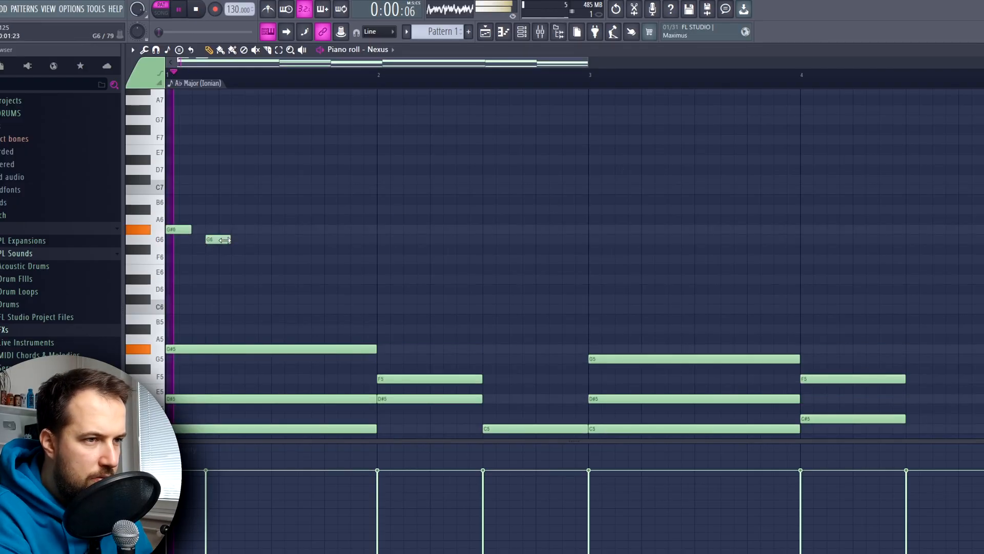
{"action": "key", "text": "space"}
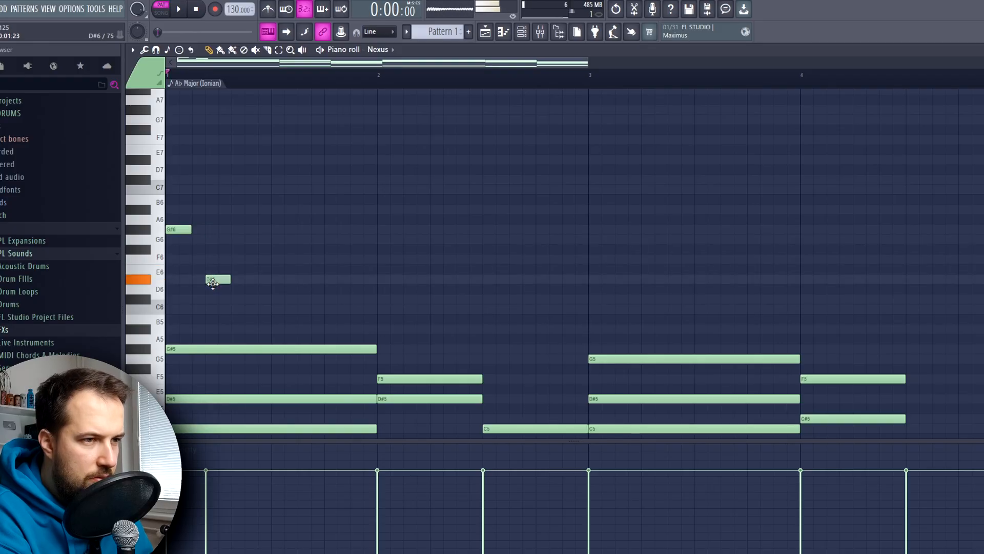
- Continue the first bar's melody with G♯6, A♯6, C7, C♯7, C7 and G♯6, and play it back
{"action": "key", "text": "space"}
{"action": "key", "text": "space"}
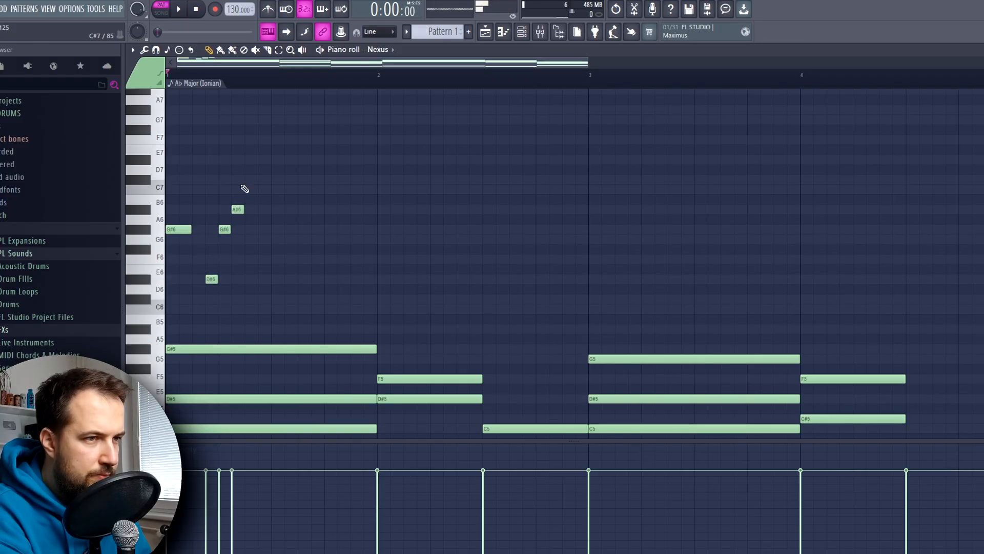
{"action": "left_click", "coordinate": [246, 181]}
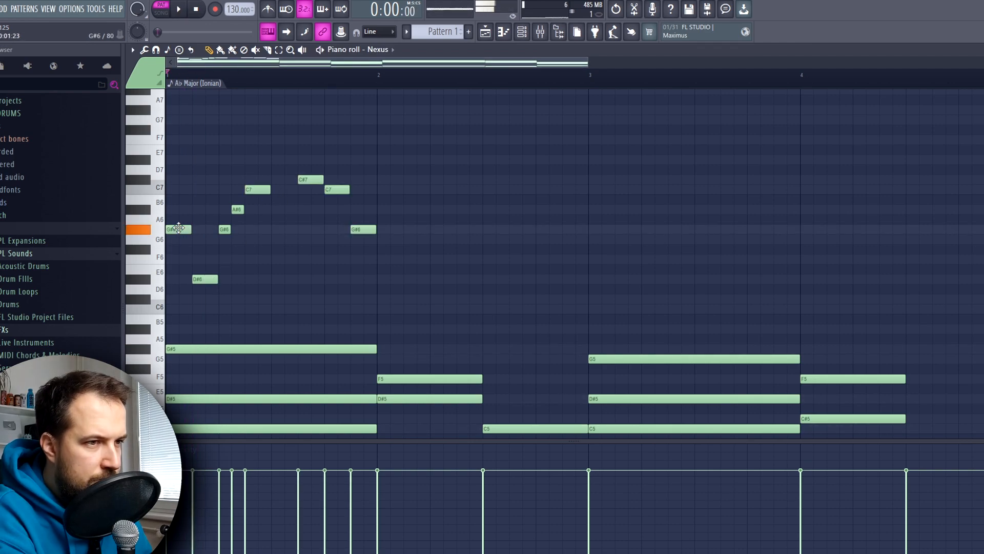
{"action": "key", "text": "space"}
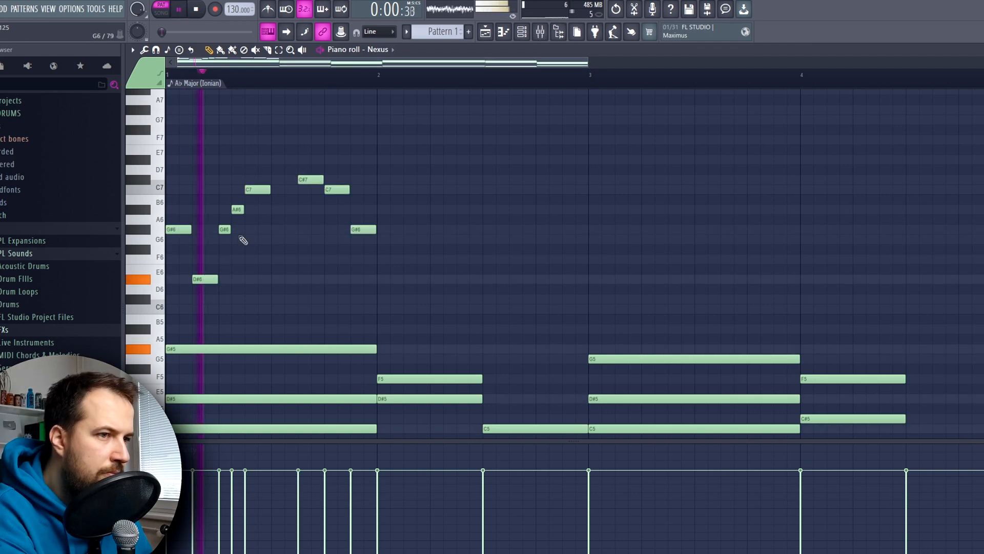
- Write the second bar's melody with D♯7, C♯7, C7, C♯7, C7 and A♯6, playing it back along the way
{"action": "key", "text": "space"}
{"action": "scroll", "coordinate": [333, 168], "scroll_direction": "down", "scroll_amount": 3}
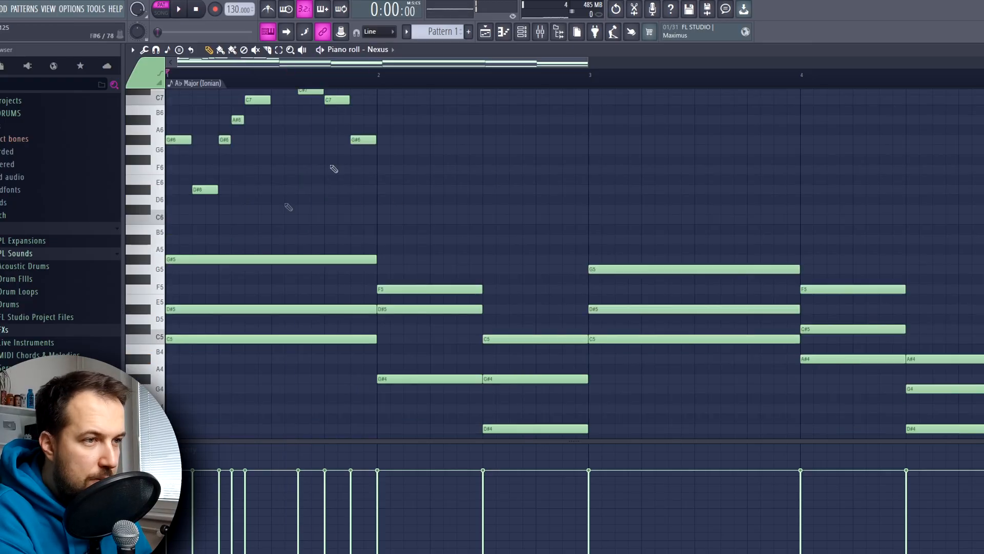
{"action": "scroll", "coordinate": [353, 184], "scroll_direction": "up", "scroll_amount": 4}
{"action": "left_click", "coordinate": [485, 242]}
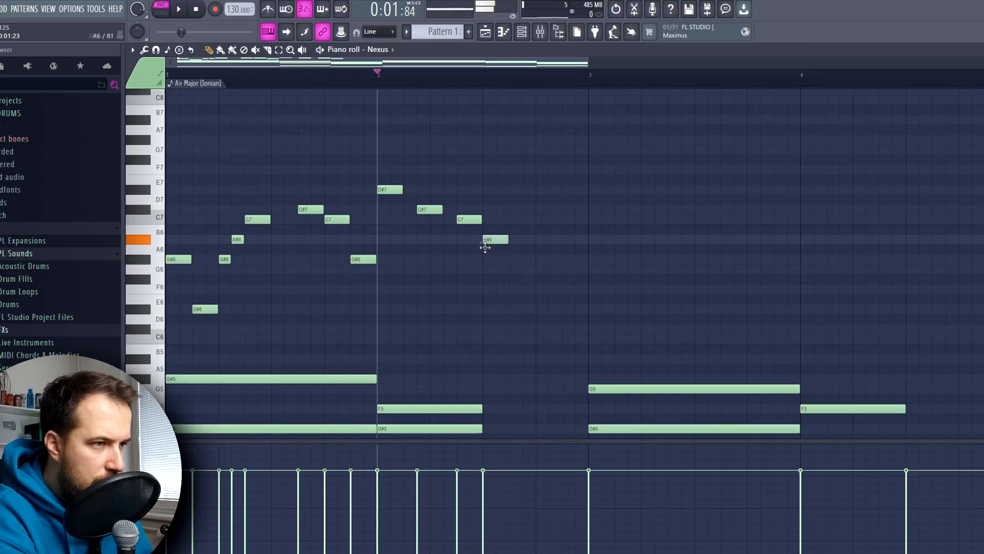
{"action": "key", "text": "space"}
{"action": "left_click_drag", "start_coordinate": [511, 260], "coordinate": [578, 245]}
{"action": "key", "text": "space"}
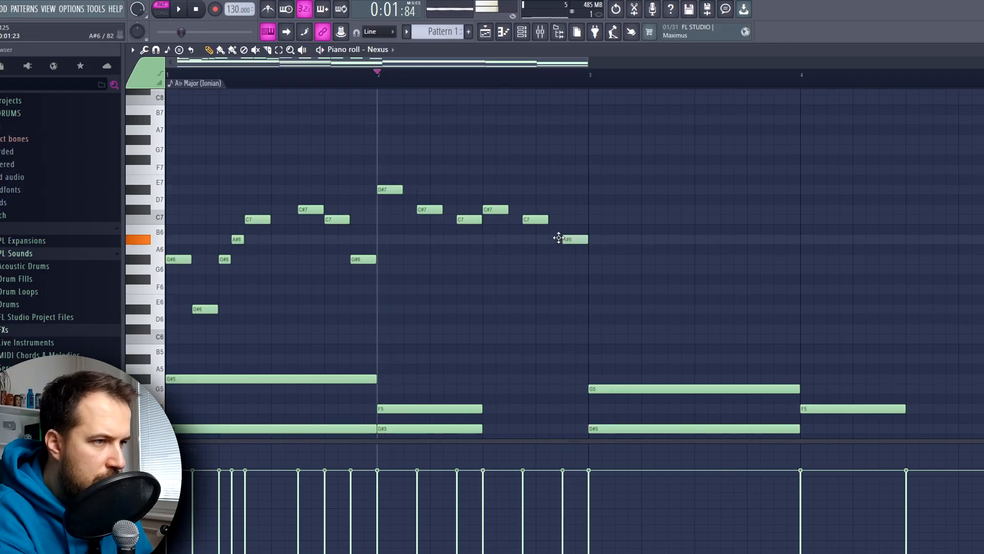
- Try a long C7 at the start of bar 3, and try extending bar 1's short G♯6 in place of the A♯6
{"action": "key", "text": "space"}
{"action": "scroll", "coordinate": [587, 235], "scroll_direction": "down", "scroll_amount": 3}
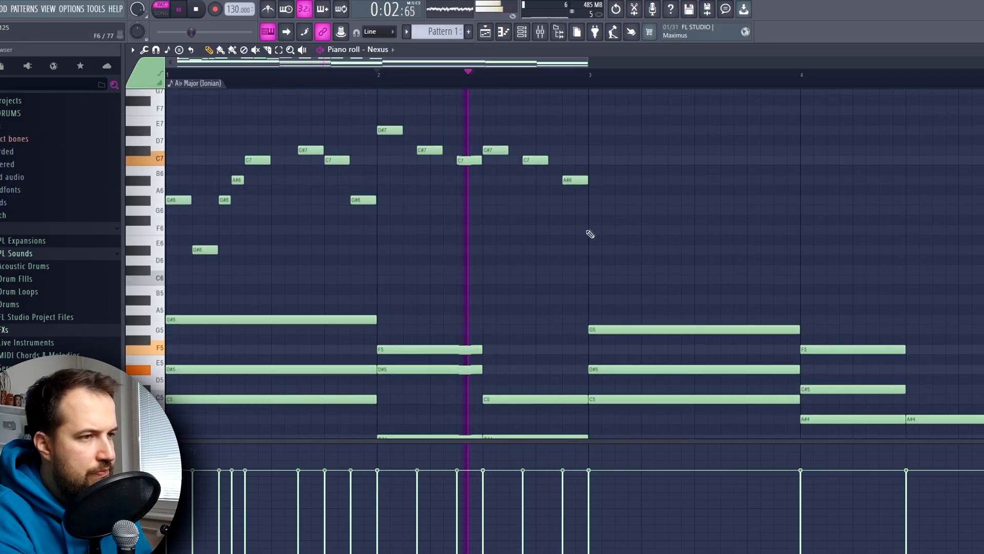
{"action": "key", "text": "space"}
{"action": "right_click", "coordinate": [237, 210]}
{"action": "key", "text": "space"}
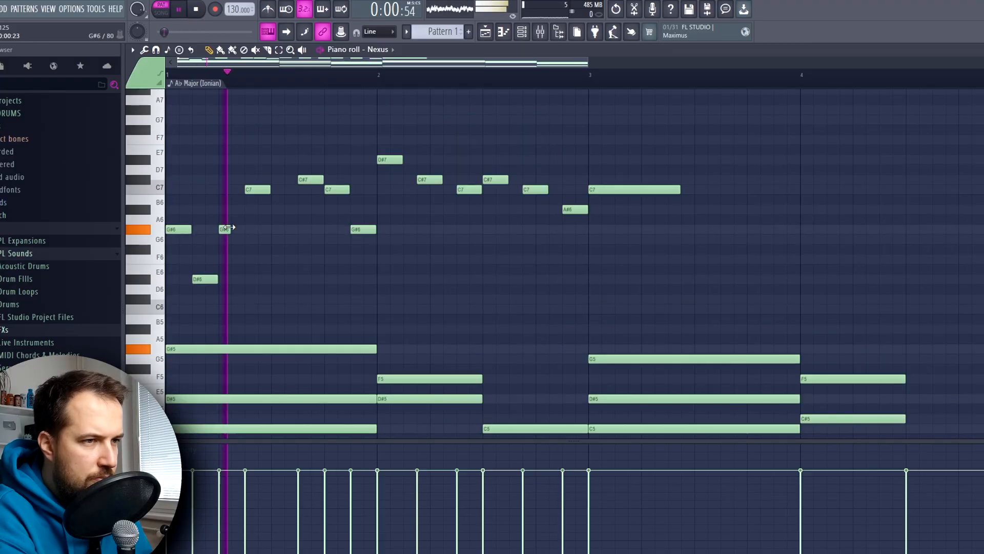
{"action": "left_click_drag", "start_coordinate": [231, 228], "coordinate": [245, 229]}
- Fill bar 3 of the melody with D♯7, C7, D♯7 and F7, and bar 4 with G♯7, G7 and D♯7
{"action": "scroll", "coordinate": [425, 81], "scroll_direction": "down", "scroll_amount": 4}
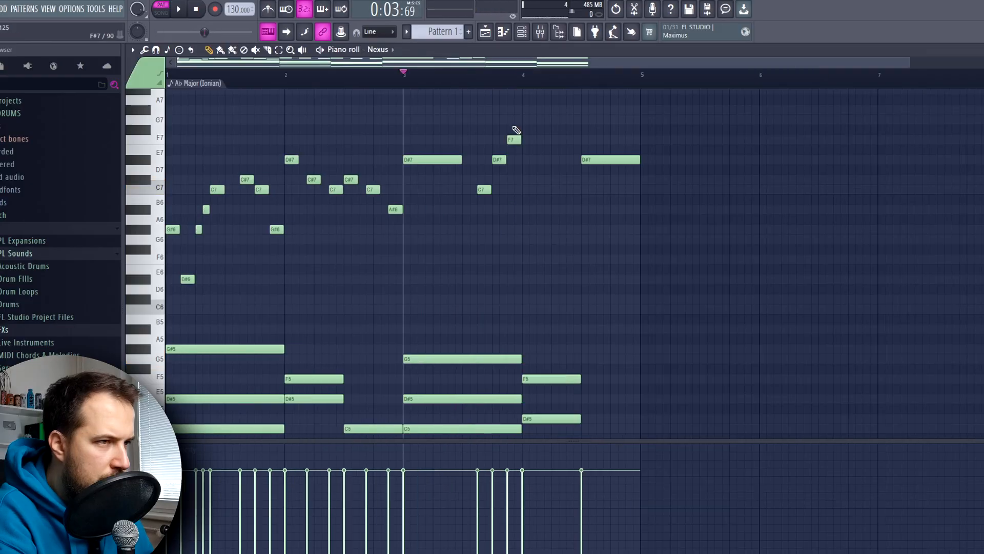
{"action": "scroll", "coordinate": [541, 140], "scroll_direction": "up", "scroll_amount": 2}
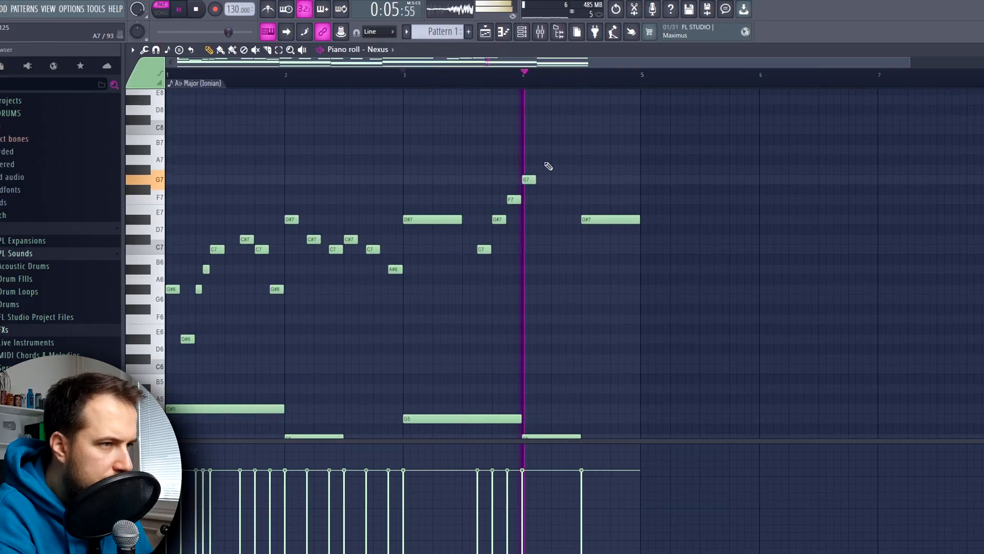
{"action": "right_click", "coordinate": [537, 179]}
{"action": "left_click", "coordinate": [541, 171]}
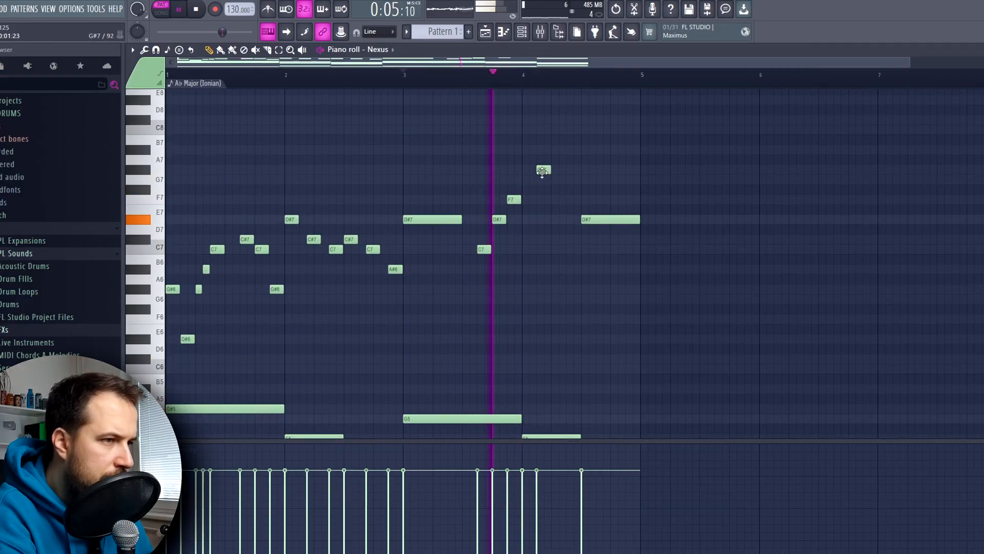
- Play back the melody and lower the last note of bar 2 to G♯6
{"action": "key", "text": "space"}
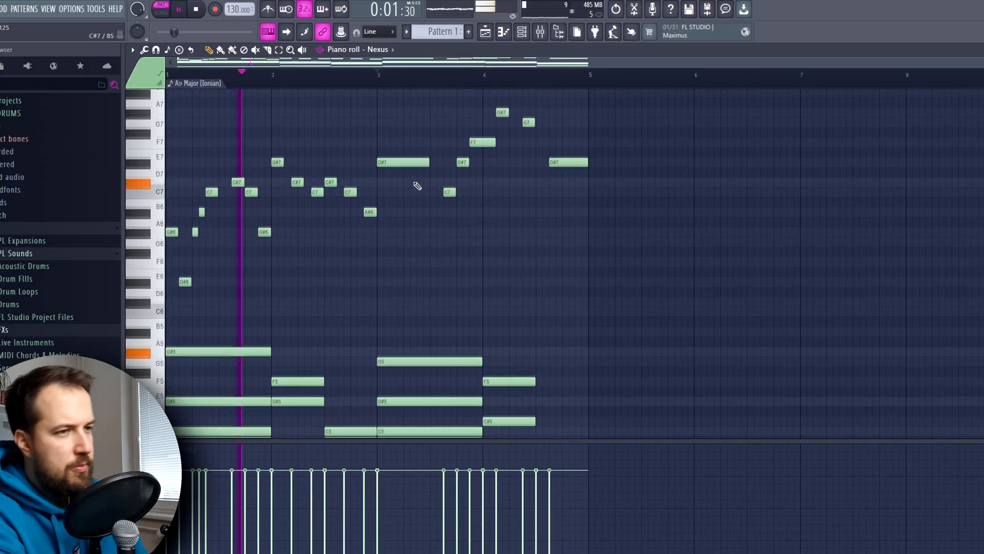
{"action": "scroll", "coordinate": [400, 225], "scroll_direction": "up", "scroll_amount": 3}
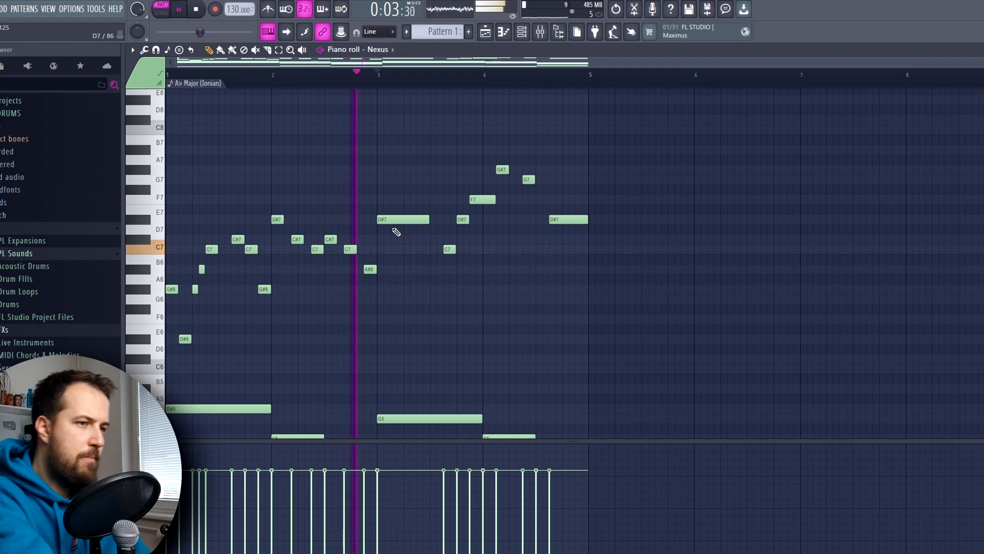
{"action": "key", "text": "space"}
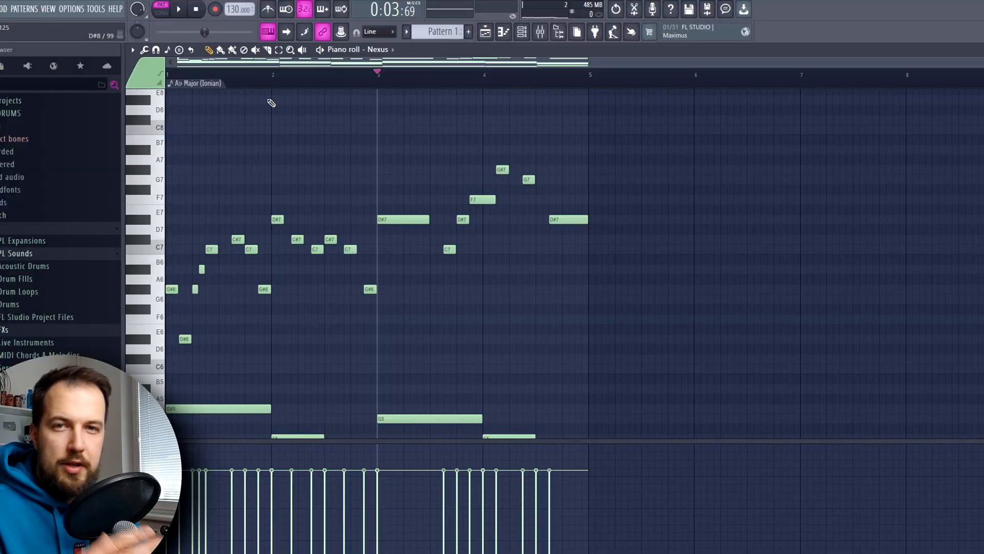
- Review the chords beneath the melody and listen to the full four bars
{"action": "scroll", "coordinate": [400, 191], "scroll_direction": "down", "scroll_amount": 7}
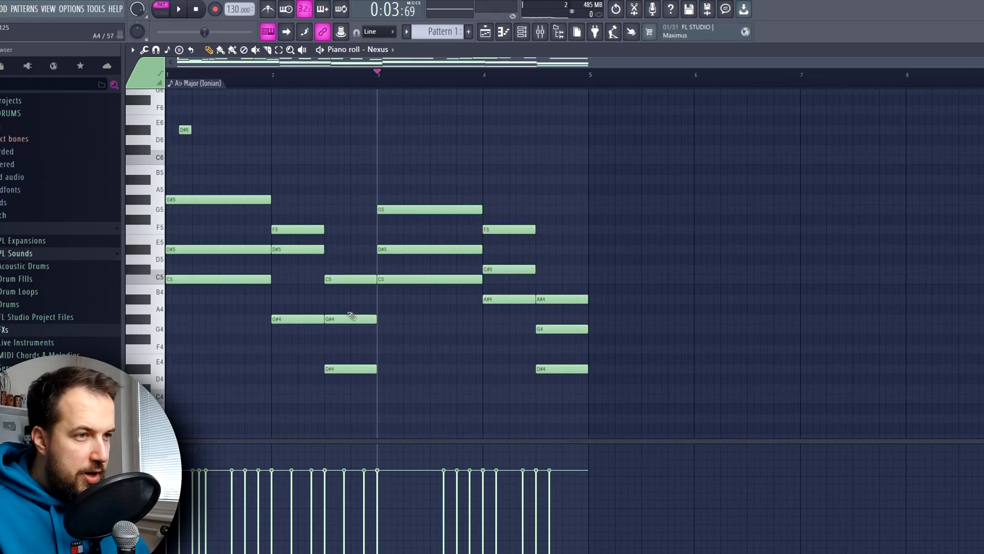
{"action": "scroll", "coordinate": [410, 179], "scroll_direction": "up", "scroll_amount": 7}
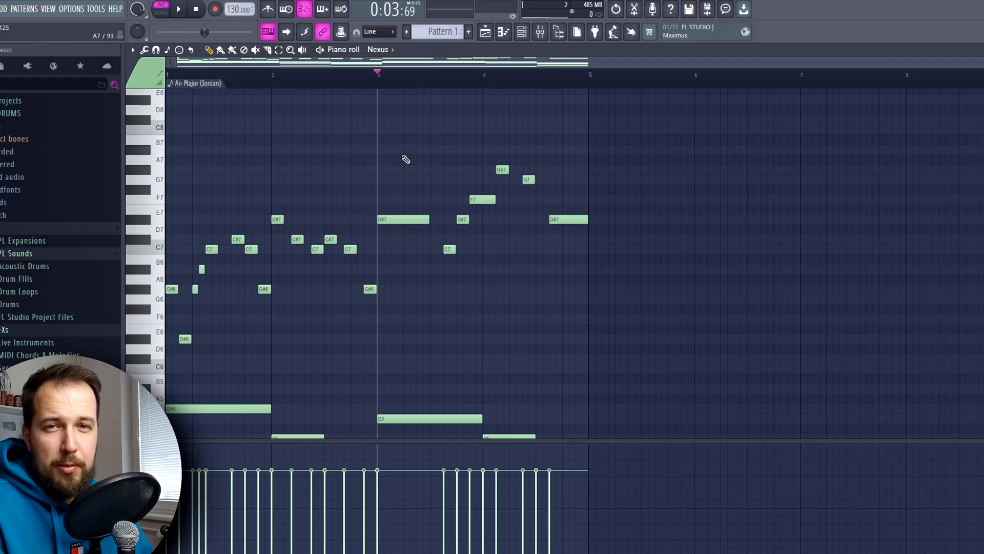
{"action": "key", "text": "space"}
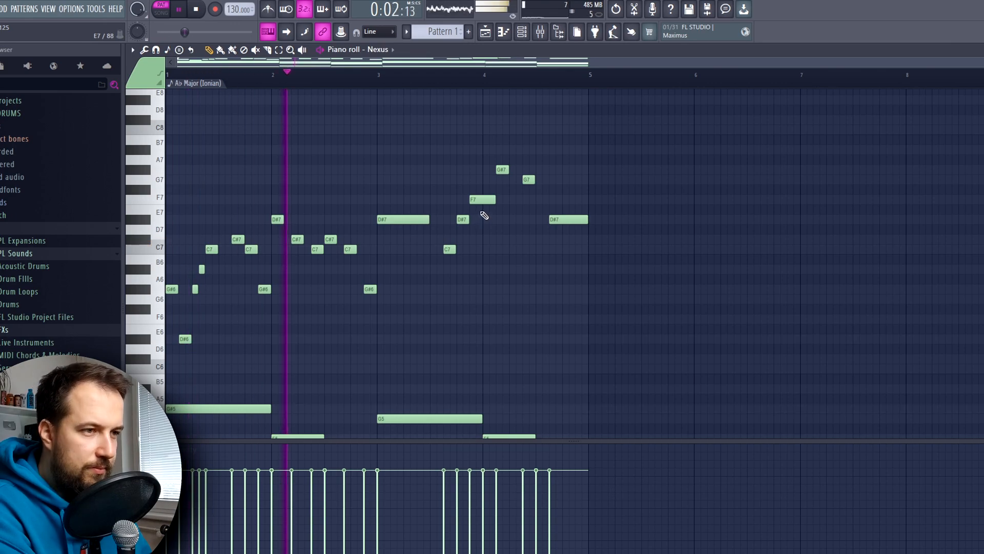
{"action": "scroll", "coordinate": [484, 216], "scroll_direction": "down", "scroll_amount": 4}
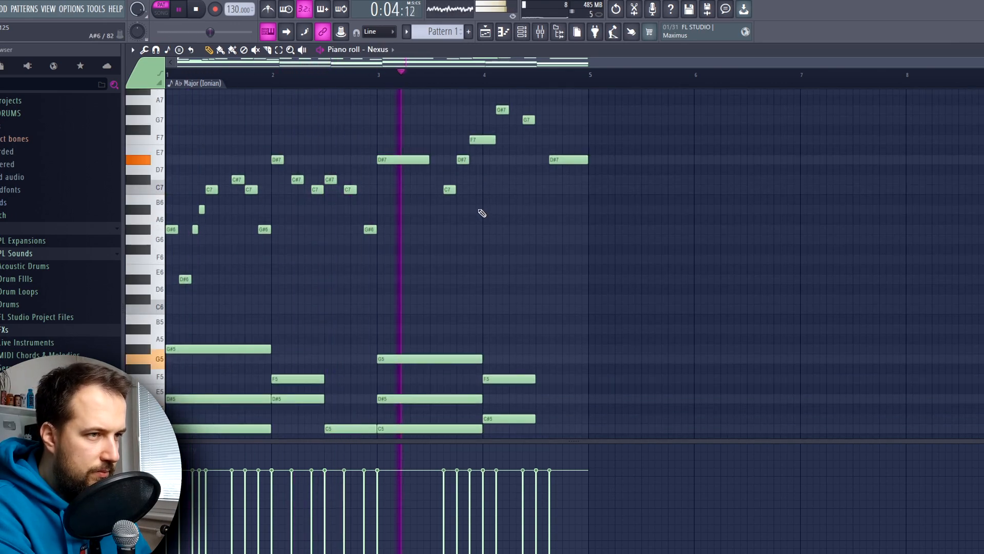
{"action": "scroll", "coordinate": [533, 200], "scroll_direction": "up", "scroll_amount": 2}
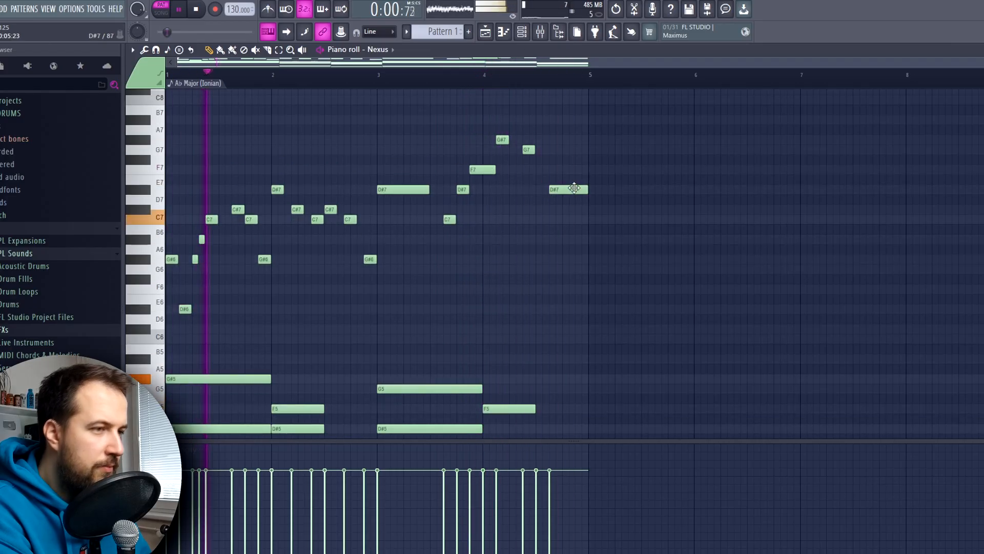
- Duplicate all notes into bars 5 to 8 with bar 3's long melody note set to A♯6, and play the copy
{"action": "left_click_drag", "start_coordinate": [168, 91], "coordinate": [686, 437]}
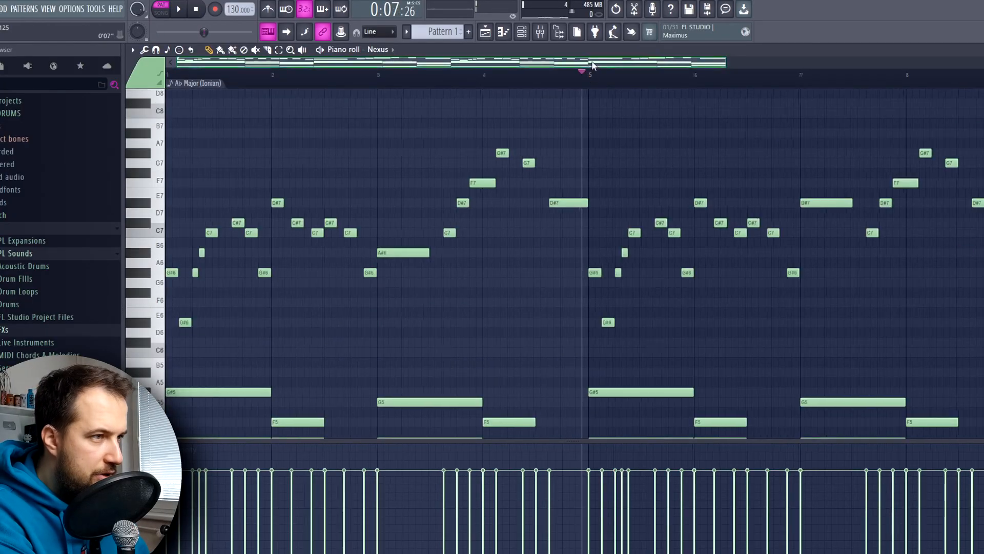
{"action": "left_click_drag", "start_coordinate": [592, 65], "coordinate": [716, 67]}
{"action": "left_click", "coordinate": [656, 76]}
{"action": "key", "text": "space"}
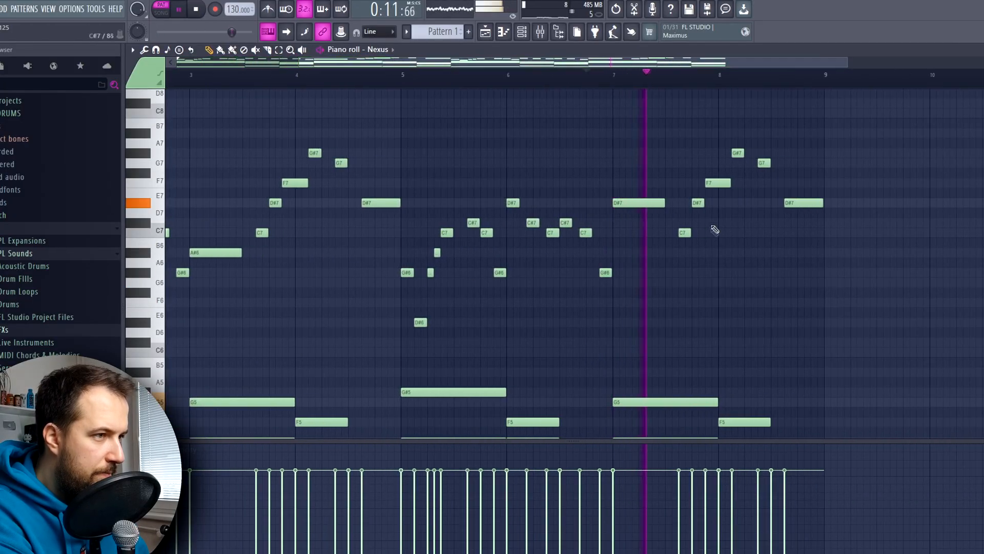
- Change the last two melody notes of bar 8 to A♯7 and G♯7 and listen to the ending
{"action": "key", "text": "space"}
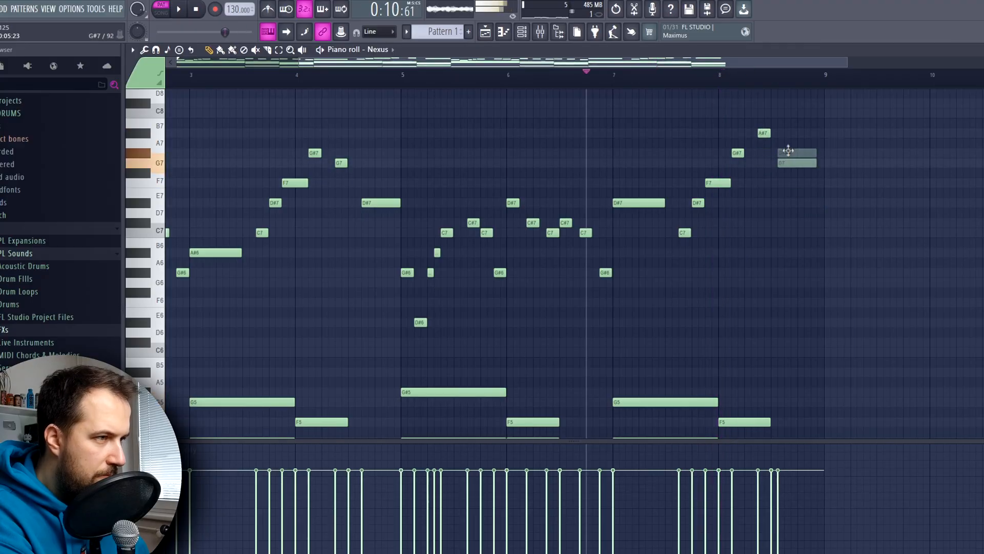
{"action": "key", "text": "space"}
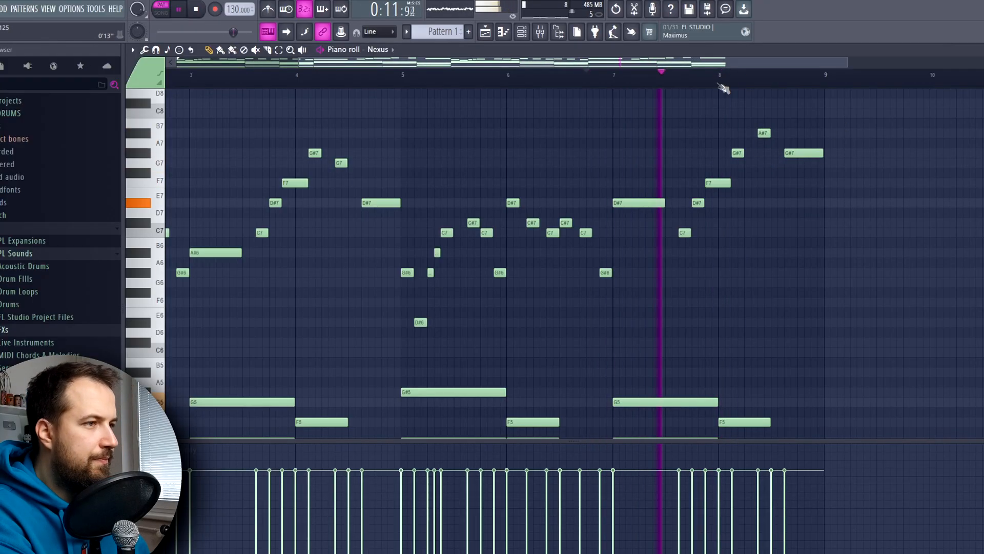
{"action": "scroll", "coordinate": [701, 82], "scroll_direction": "down", "scroll_amount": 2}
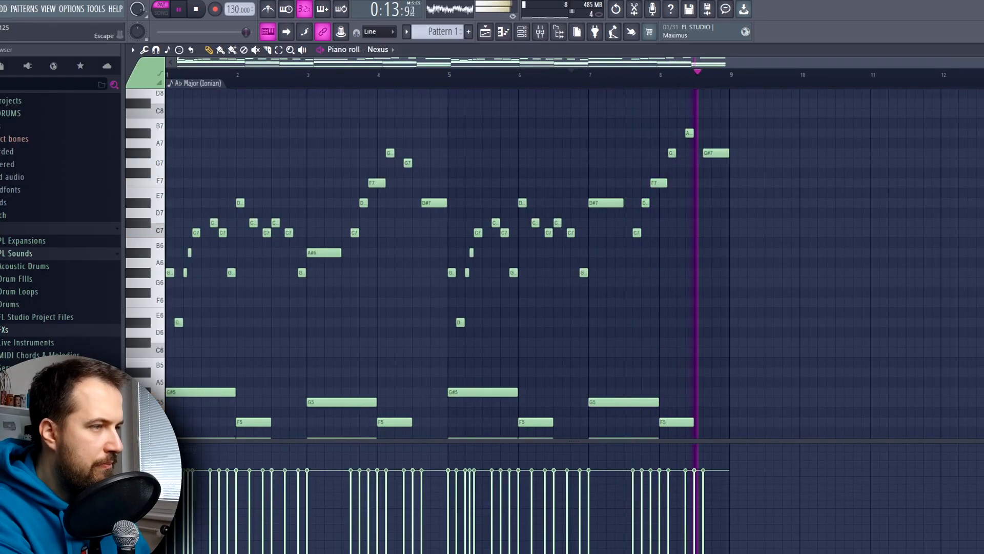
{"action": "key", "text": "Escape"}
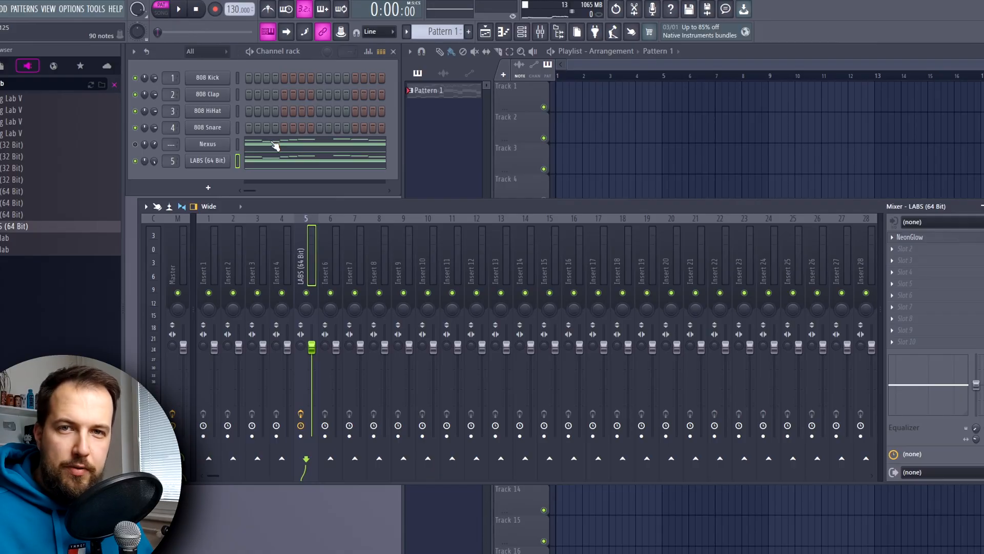
- View the LABS instrument and the NeonGlow effect on its mixer track
{"action": "left_click", "coordinate": [220, 164]}
{"action": "key", "text": "Escape"}
{"action": "left_click", "coordinate": [910, 240]}
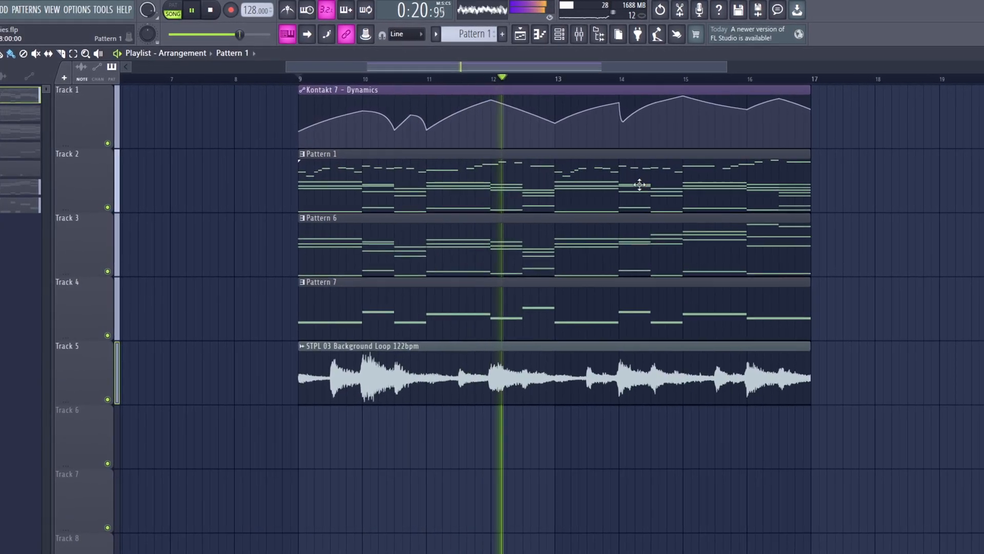
- Open the arrangement's Pattern 1 in the piano roll and examine its chord and melody notes
{"action": "double_click", "coordinate": [641, 185]}
{"action": "scroll", "coordinate": [649, 190], "scroll_direction": "down", "scroll_amount": 5}
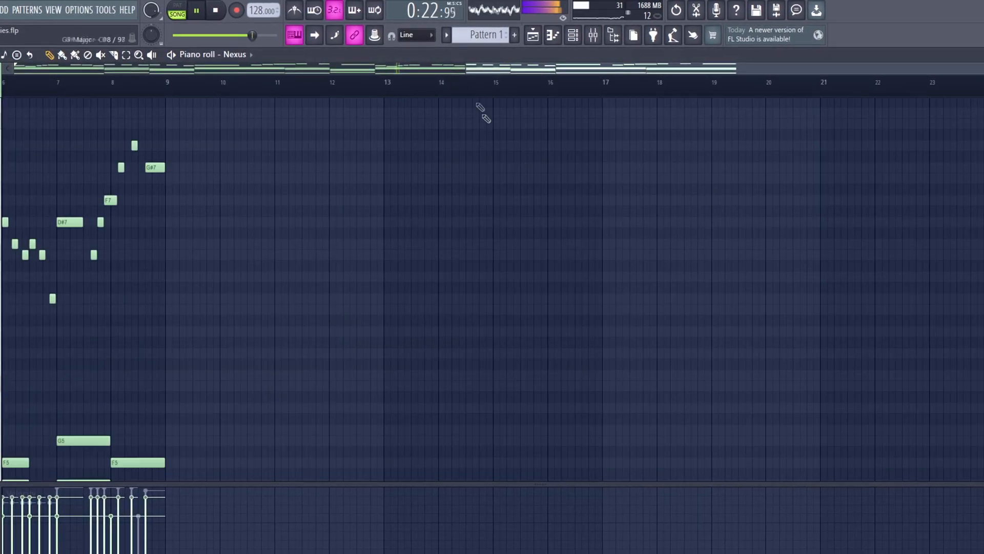
{"action": "left_click_drag", "start_coordinate": [499, 69], "coordinate": [25, 95]}
{"action": "scroll", "coordinate": [347, 159], "scroll_direction": "down", "scroll_amount": 5}
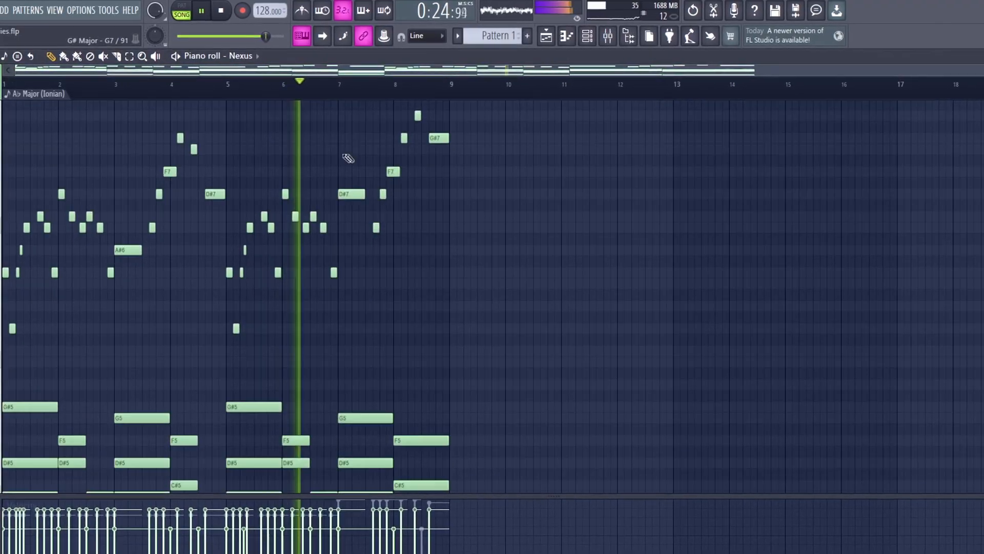
{"action": "scroll", "coordinate": [492, 169], "scroll_direction": "up", "scroll_amount": 5}
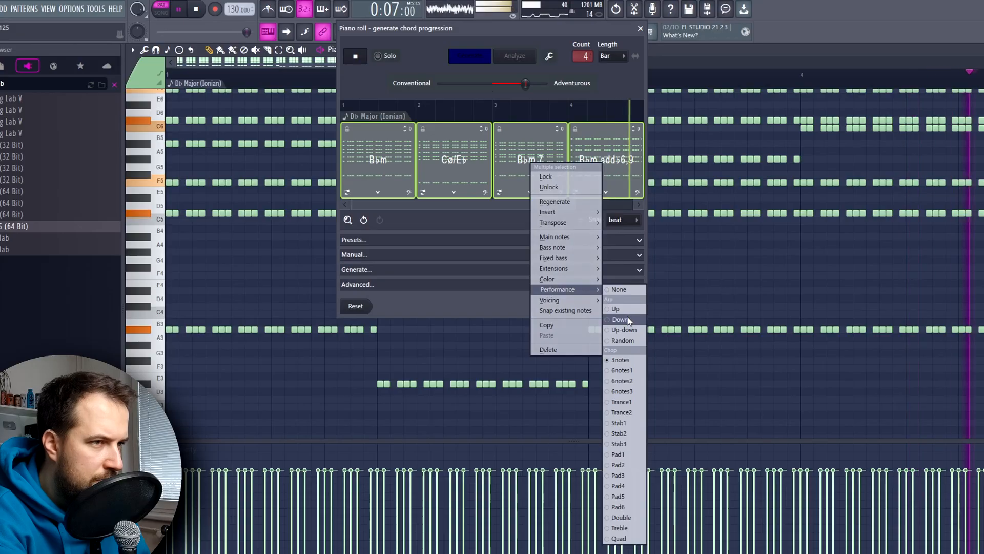
- Audition the Up and Up-down arpeggio performances on all four generated chords, and set them to Random
{"action": "left_click", "coordinate": [624, 310]}
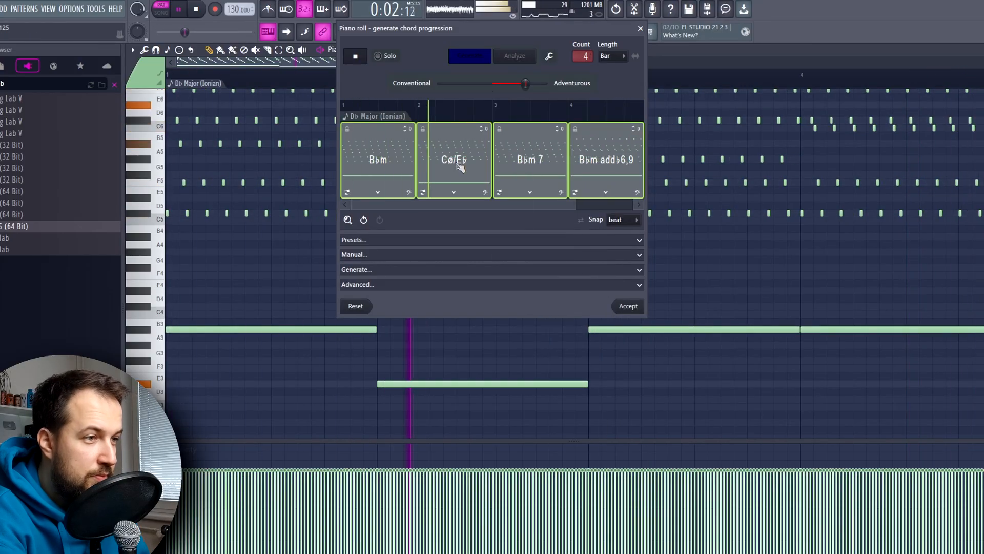
{"action": "right_click", "coordinate": [456, 162]}
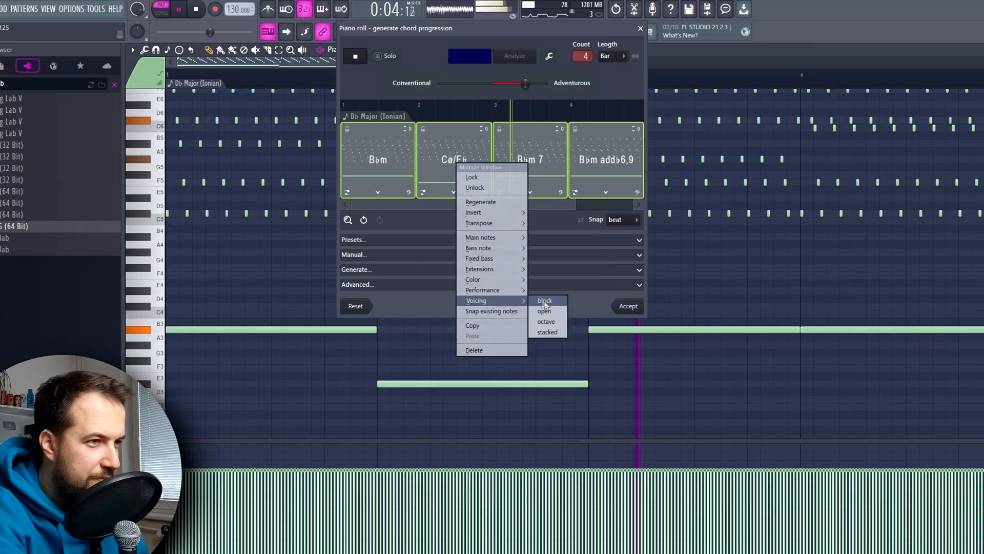
{"action": "mouse_move", "coordinate": [503, 289]}
{"action": "left_click", "coordinate": [556, 329]}
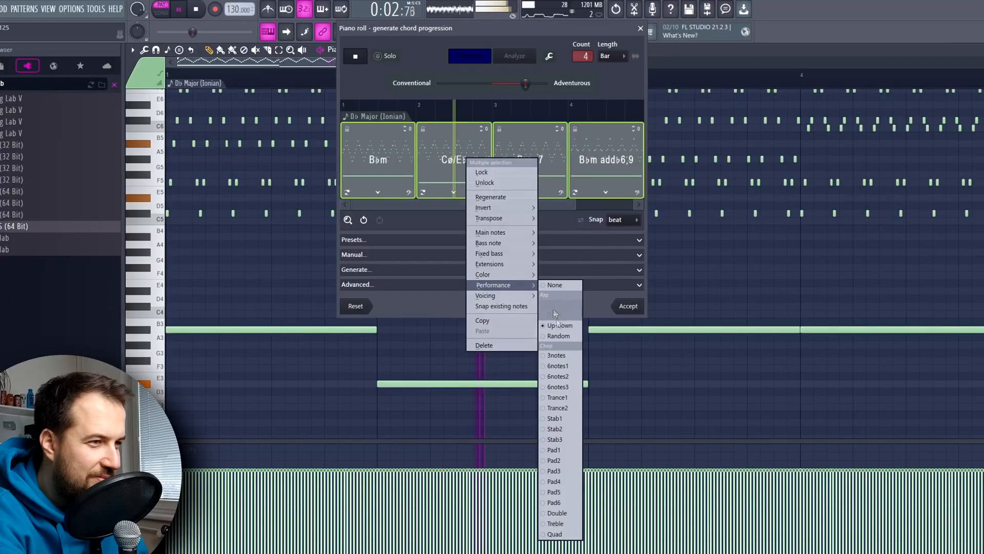
{"action": "left_click", "coordinate": [562, 333]}
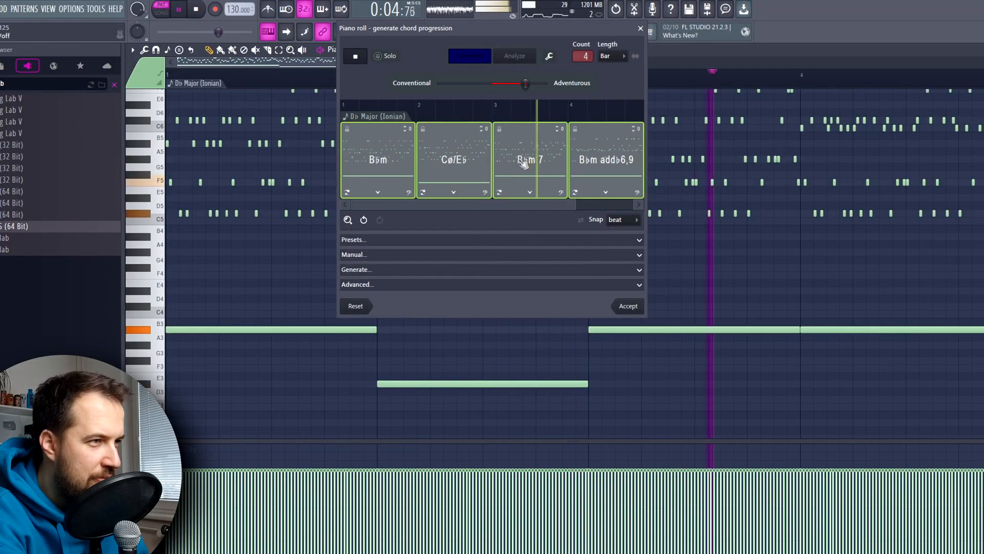